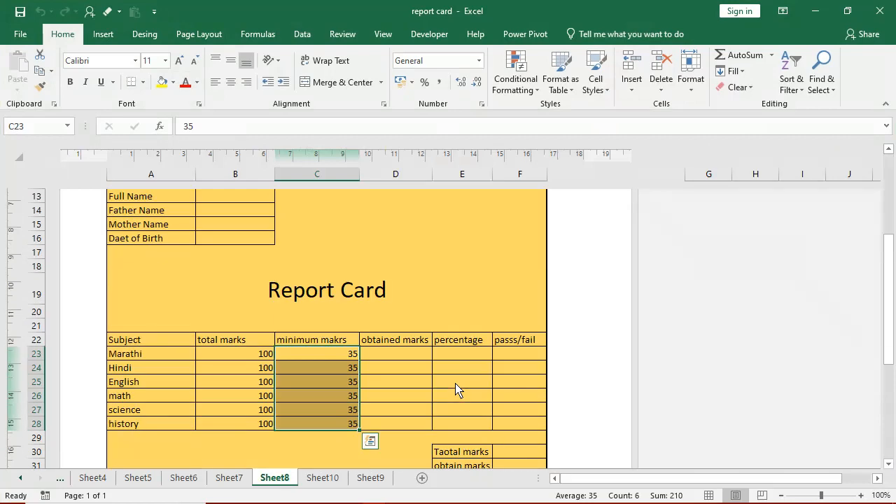
- Switch to Sheet9, the student data table with roll numbers L102–L110
{"action": "scroll", "coordinate": [455, 390], "scroll_direction": "up", "scroll_amount": 4}
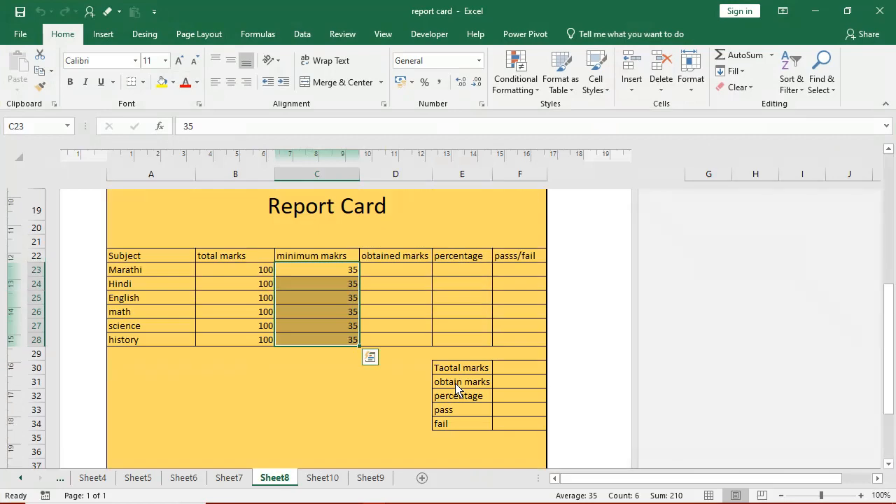
{"action": "left_click", "coordinate": [371, 478]}
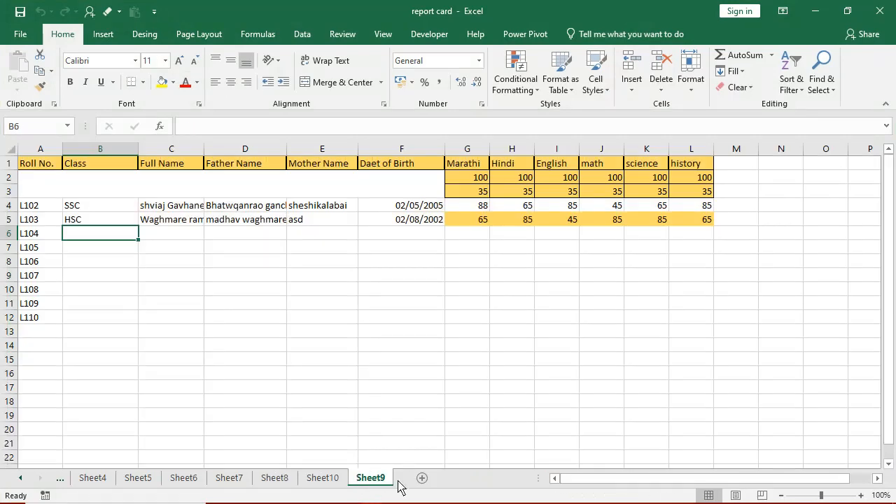
- Add a new blank Sheet11 and display it in Page Layout view
{"action": "left_click", "coordinate": [423, 479]}
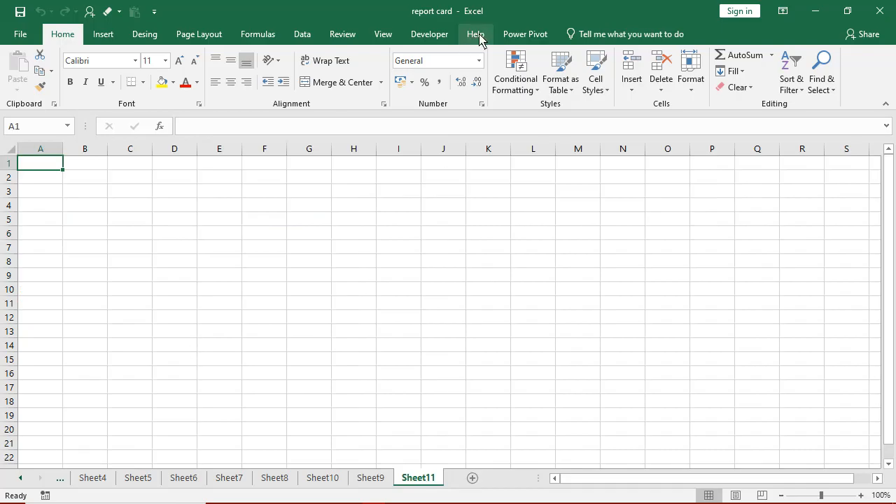
{"action": "left_click", "coordinate": [372, 37]}
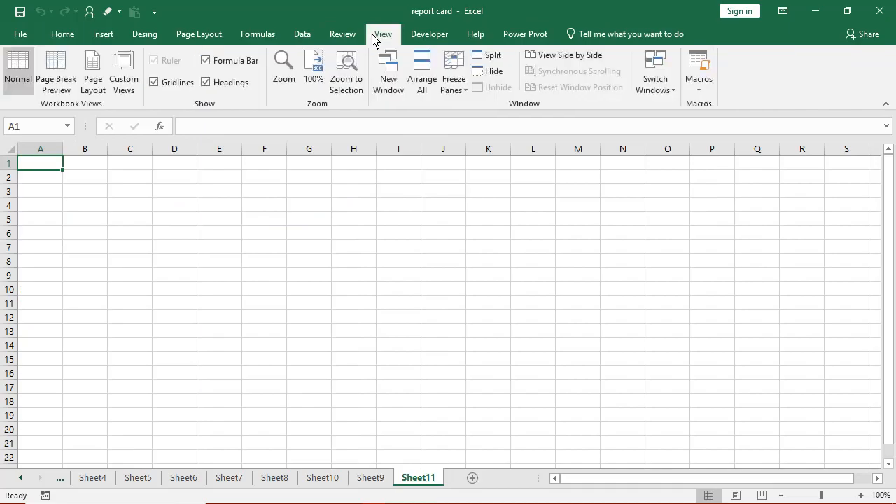
{"action": "left_click", "coordinate": [102, 78]}
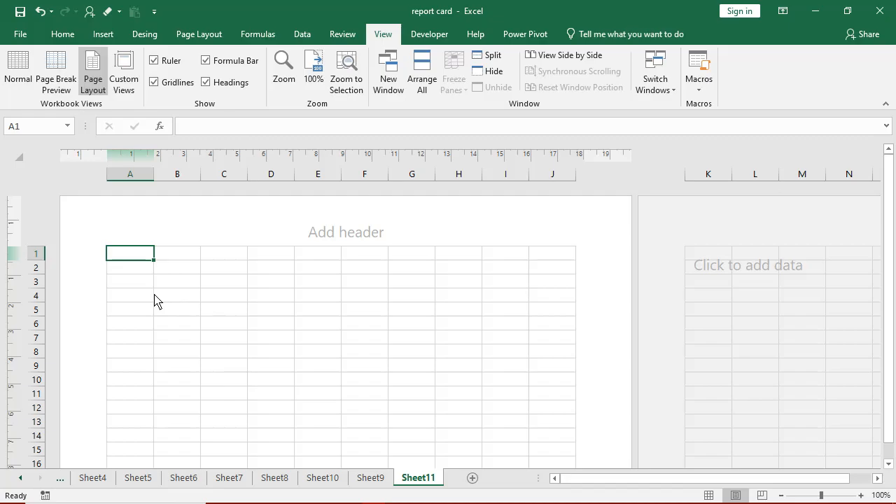
- Enter 'Nutan High School Jr College Um' in A1 and 'Near Market Committee main Raod Umri' in A2
{"action": "type", "text": "Nutan "}
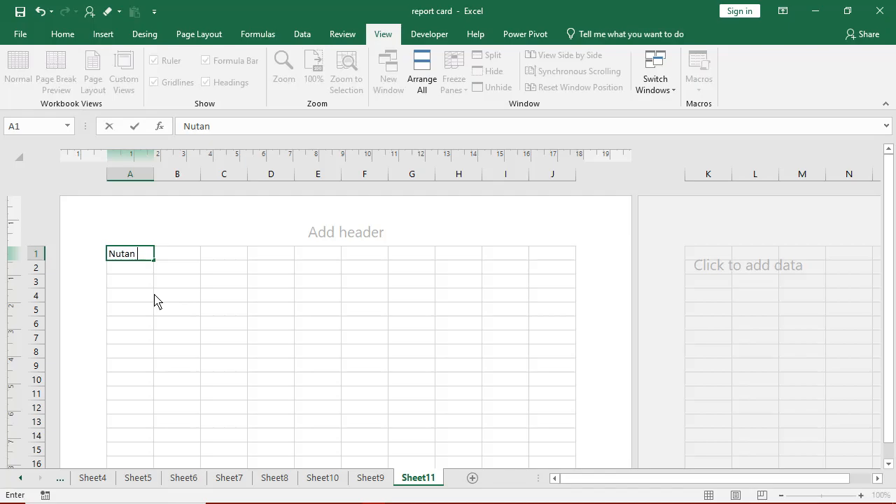
{"action": "type", "text": "High School Jr"}
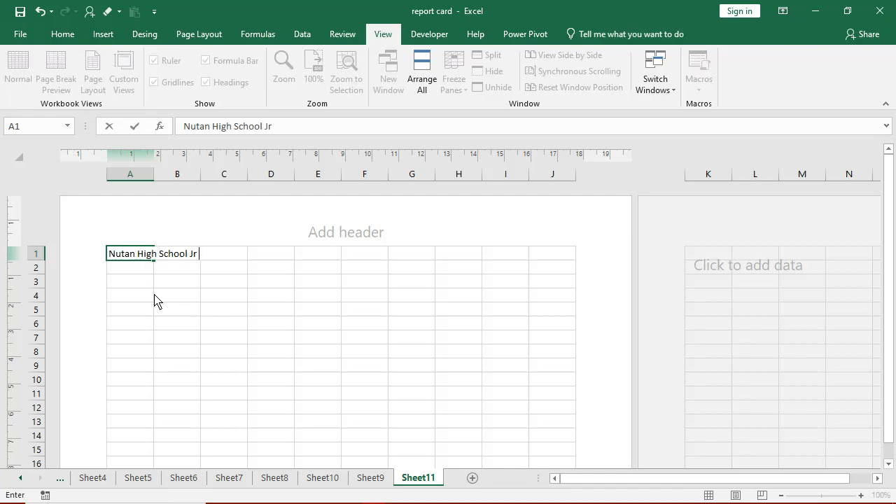
{"action": "type", "text": " College Um"}
{"action": "key", "text": "Return"}
{"action": "key", "text": "Return"}
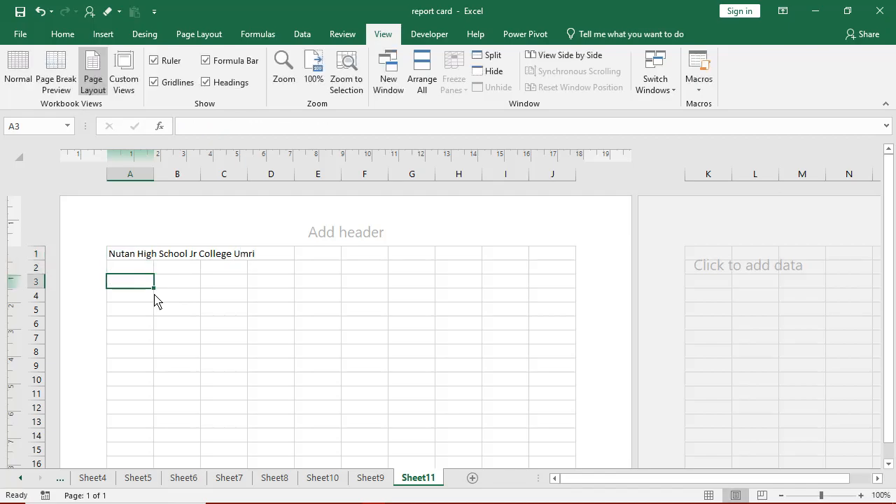
{"action": "type", "text": "Nar"}
{"action": "key", "text": "Escape"}
{"action": "key", "text": "Up"}
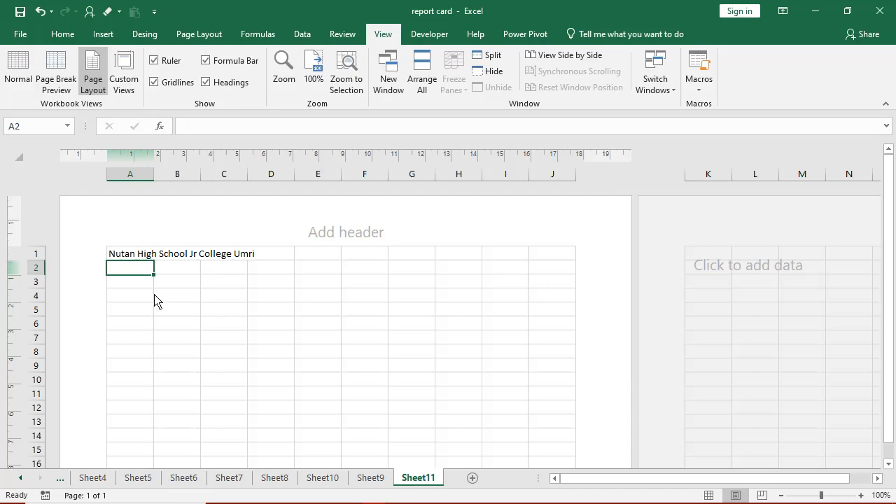
{"action": "type", "text": "Near "}
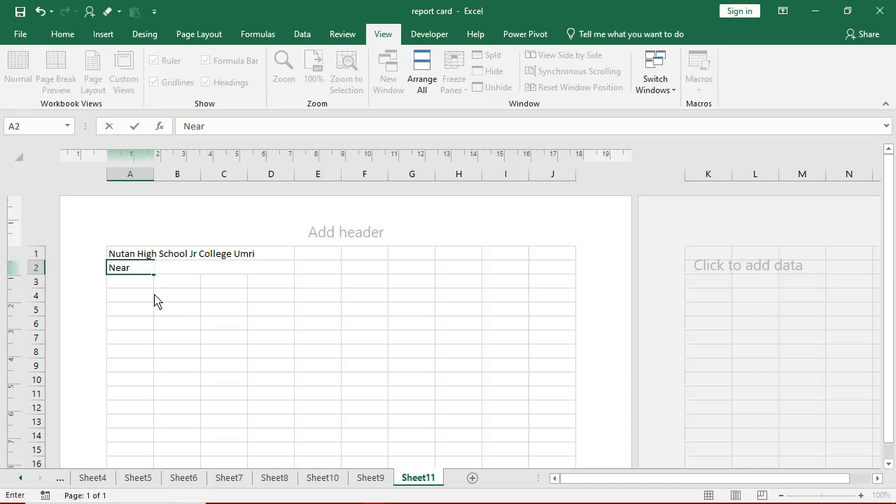
{"action": "type", "text": "Market Committee ma"}
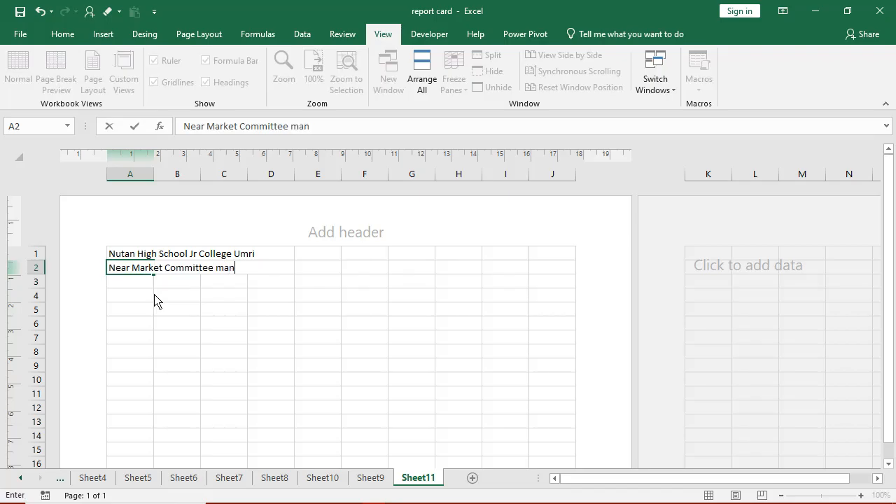
{"action": "type", "text": "in Raod Umri"}
{"action": "key", "text": "Return"}
{"action": "key", "text": "Return"}
{"action": "key", "text": "Return"}
{"action": "key", "text": "Return"}
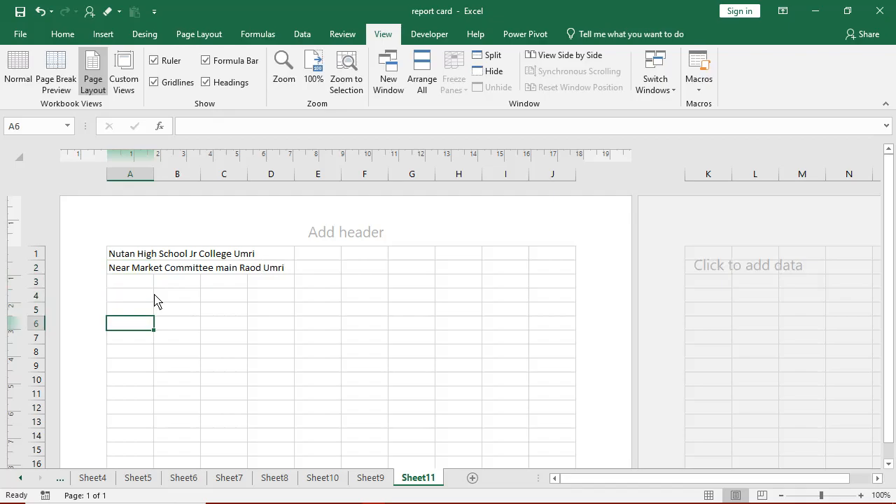
- Label A6 'Roll No', A7 'Class' and A10 'Student Profile'
{"action": "type", "text": "Roll "}
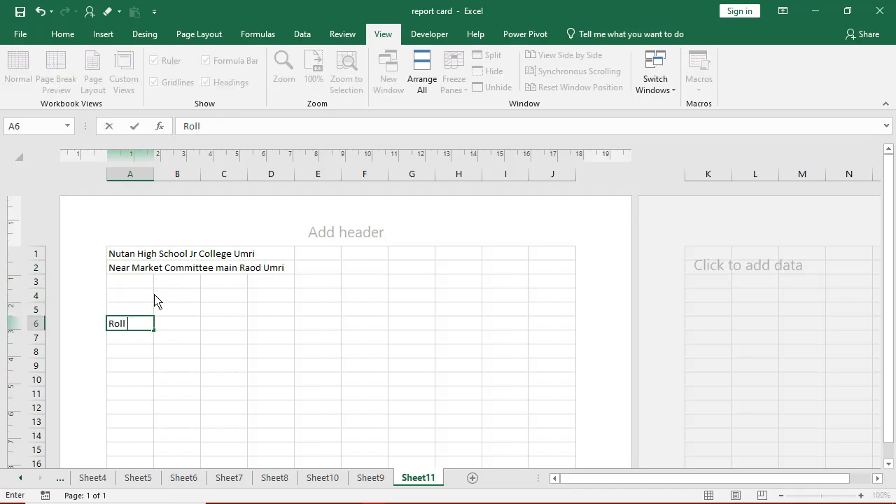
{"action": "type", "text": "No"}
{"action": "key", "text": "Return"}
{"action": "type", "text": "Cla"}
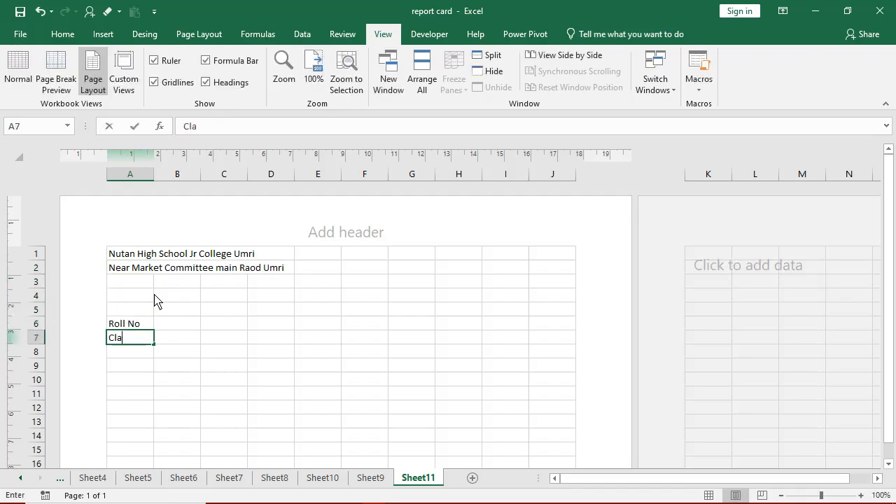
{"action": "type", "text": "ss"}
{"action": "key", "text": "Return"}
{"action": "key", "text": "Return"}
{"action": "key", "text": "Return"}
{"action": "type", "text": "St"}
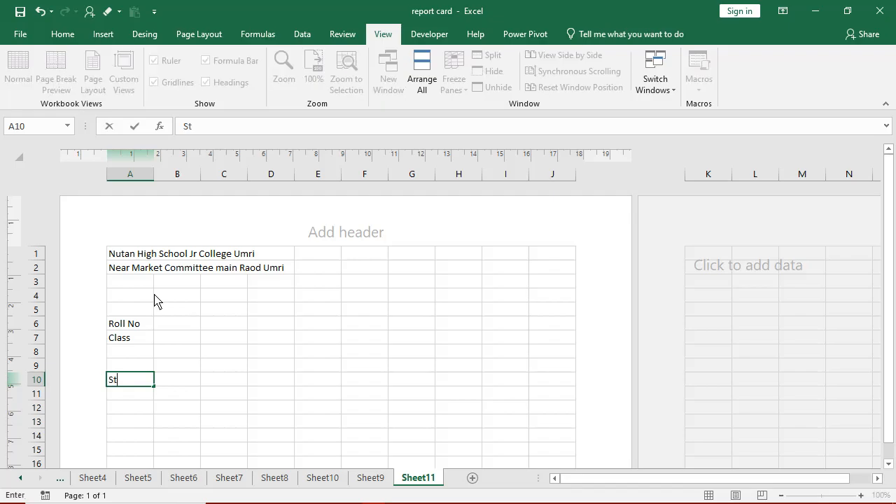
{"action": "type", "text": "udent Progile"}
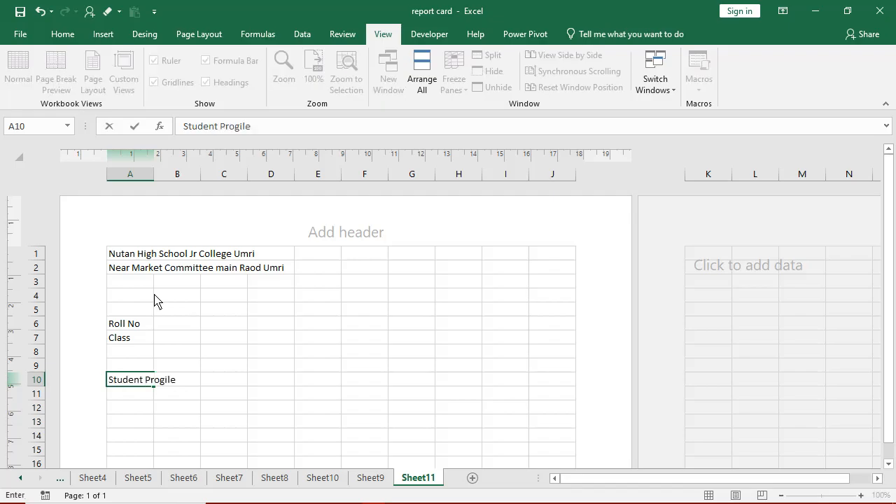
{"action": "type", "text": "file"}
{"action": "key", "text": "Return"}
{"action": "key", "text": "Return"}
{"action": "key", "text": "Return"}
- Enter Full Name, Father Name, Mother Name and Date of Birth in A11–A14
{"action": "key", "text": "Up"}
{"action": "key", "text": "Up"}
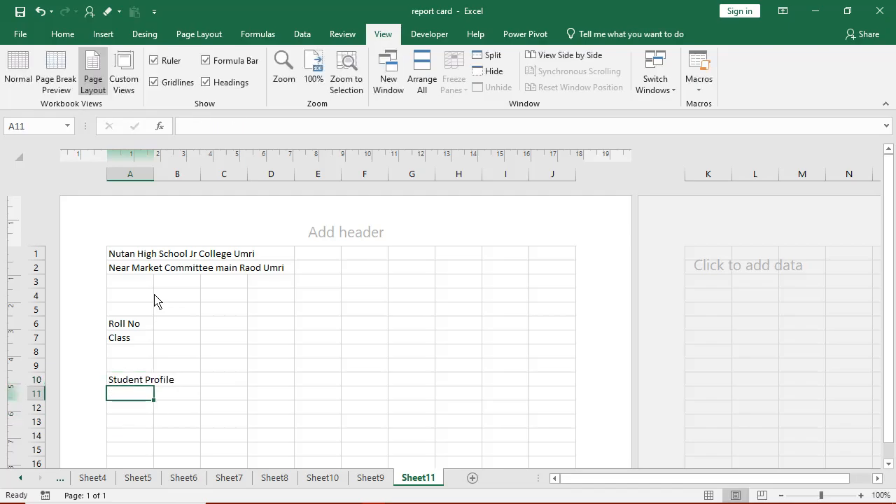
{"action": "type", "text": "Full"}
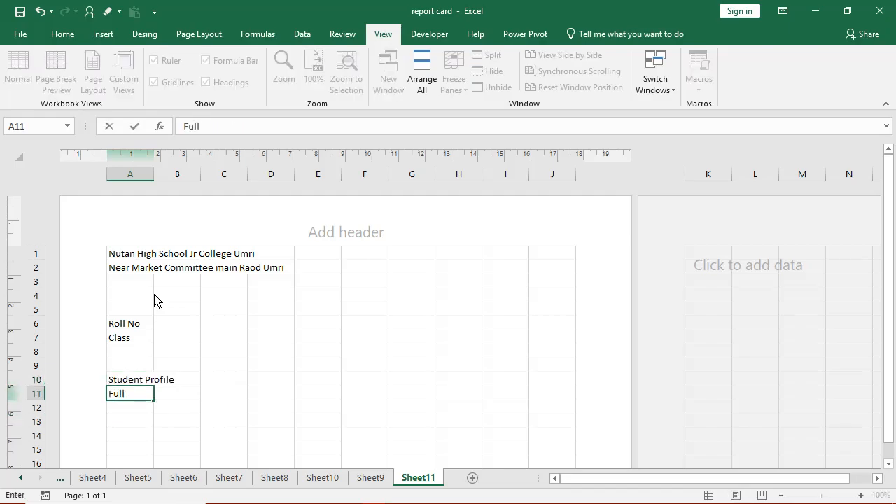
{"action": "type", "text": " Name"}
{"action": "key", "text": "Return"}
{"action": "type", "text": "Father"}
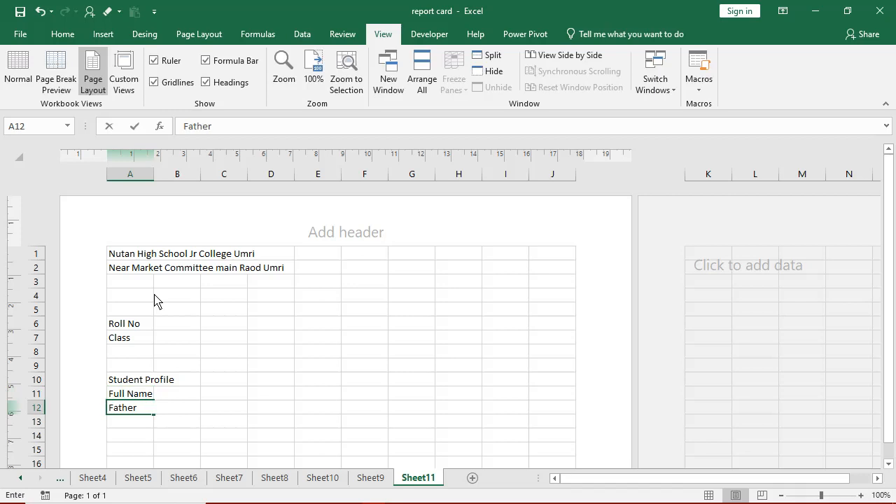
{"action": "type", "text": " Name"}
{"action": "key", "text": "Return"}
{"action": "type", "text": "M"}
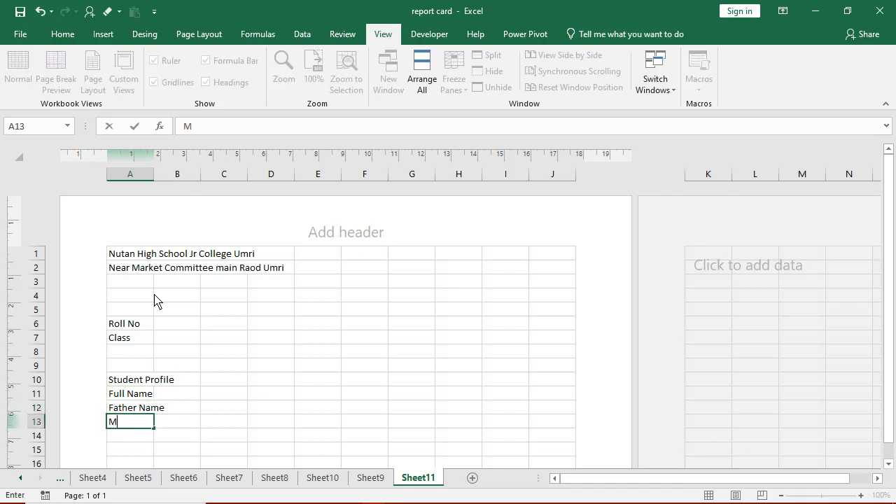
{"action": "type", "text": "other Name"}
{"action": "key", "text": "Return"}
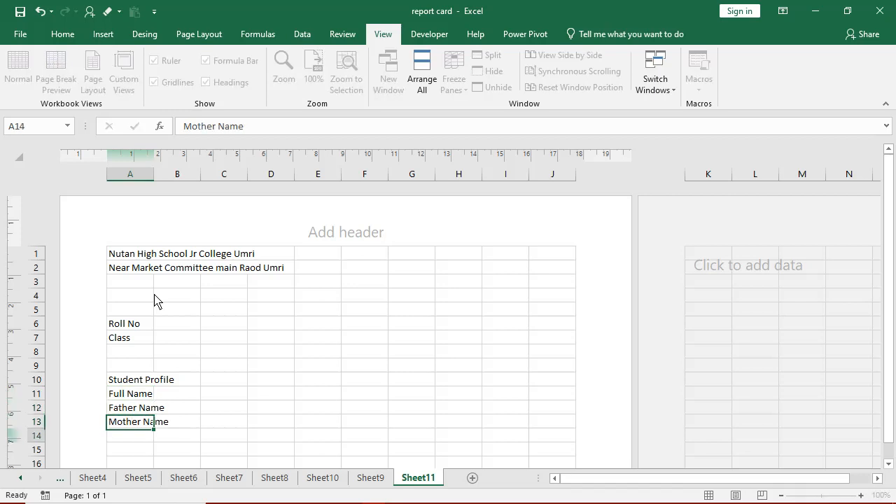
{"action": "type", "text": "Date of"}
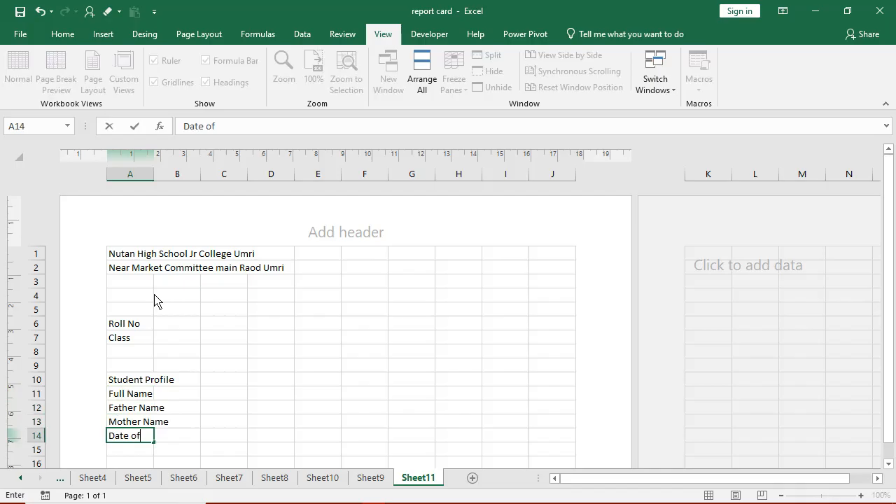
{"action": "type", "text": " Birth"}
{"action": "key", "text": "Return"}
{"action": "key", "text": "Return"}
{"action": "key", "text": "Return"}
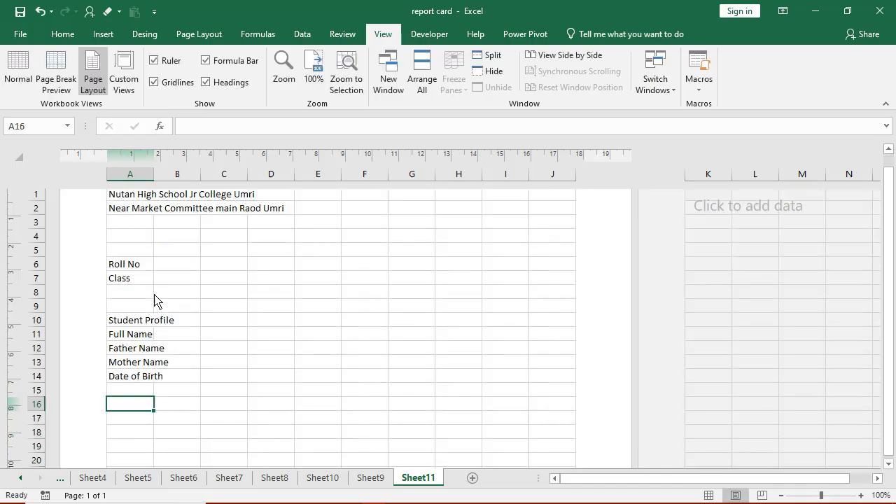
- Put 'Report Card' in A17, then 'Subject' and 'total Marks' in A20:B20
{"action": "type", "text": "Re"}
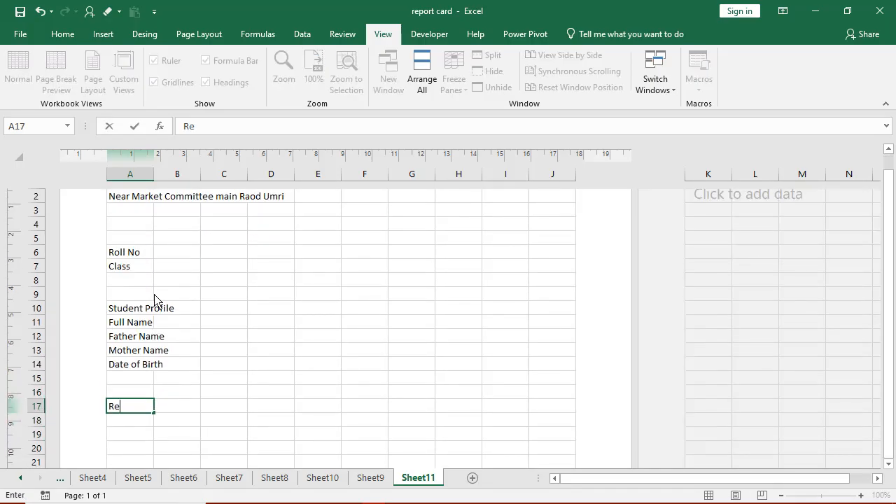
{"action": "type", "text": "port Card"}
{"action": "key", "text": "Return"}
{"action": "key", "text": "Return"}
{"action": "key", "text": "Return"}
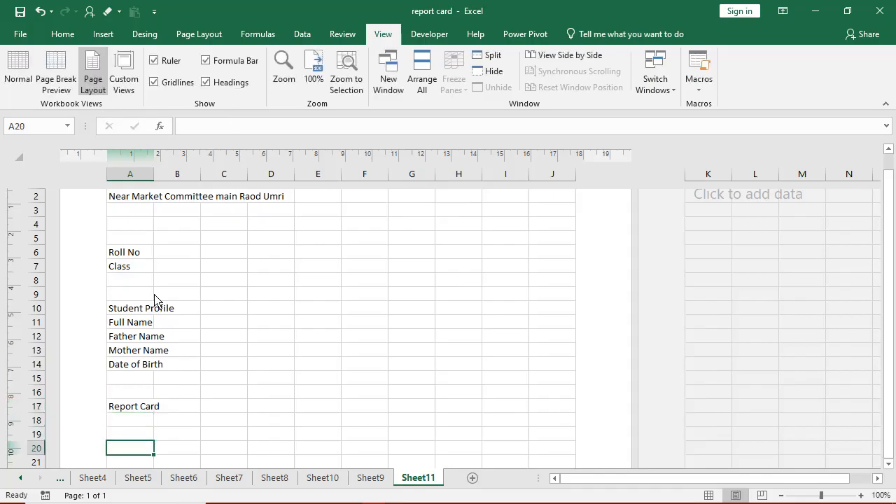
{"action": "type", "text": "Subject"}
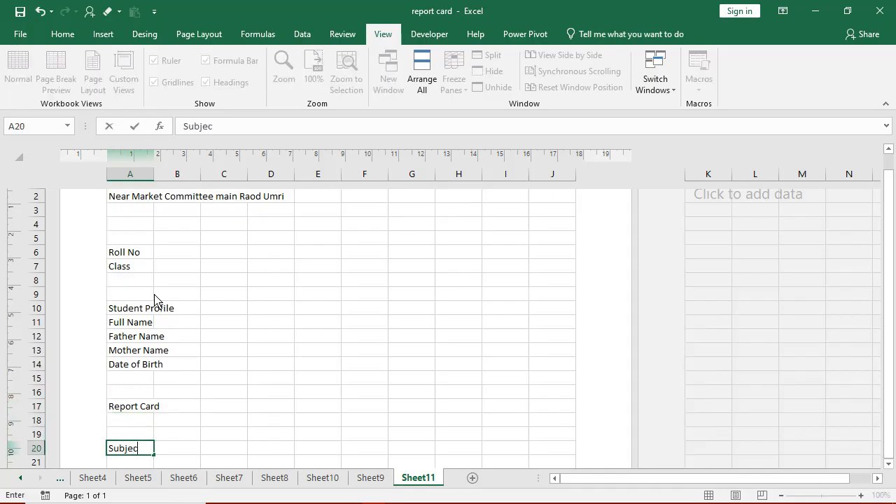
{"action": "key", "text": "Tab"}
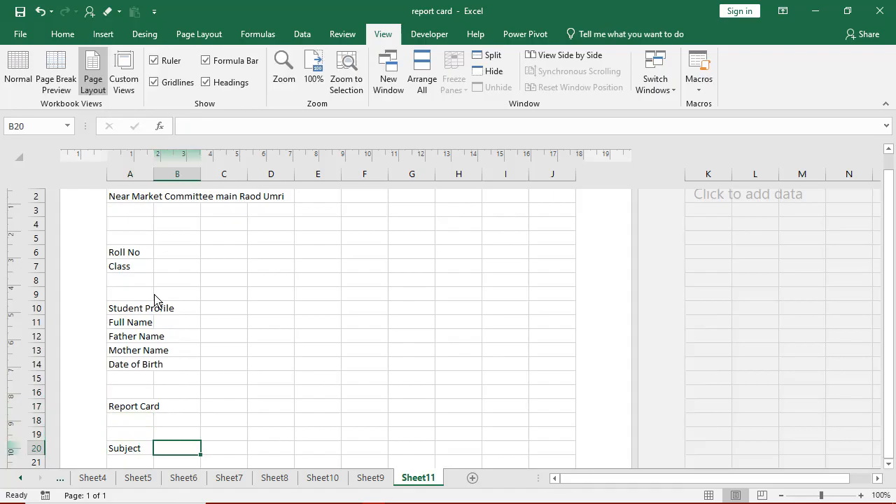
{"action": "type", "text": "total"}
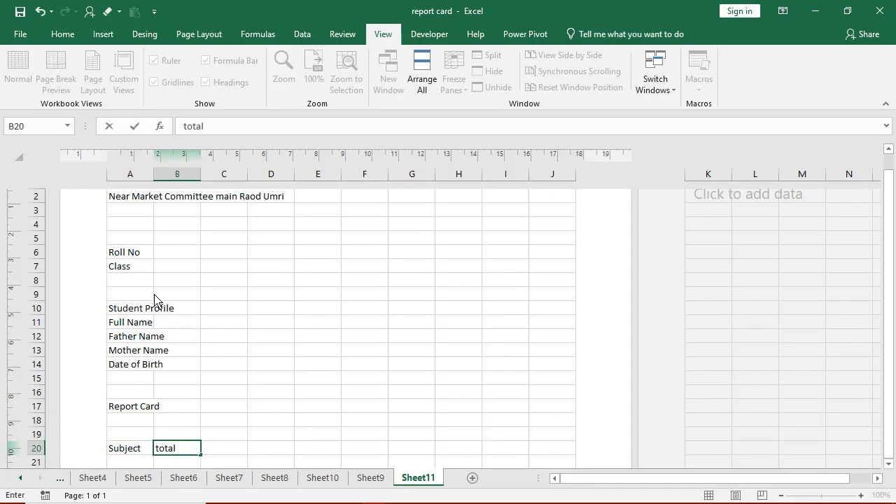
{"action": "type", "text": " Marks"}
{"action": "key", "text": "Tab"}
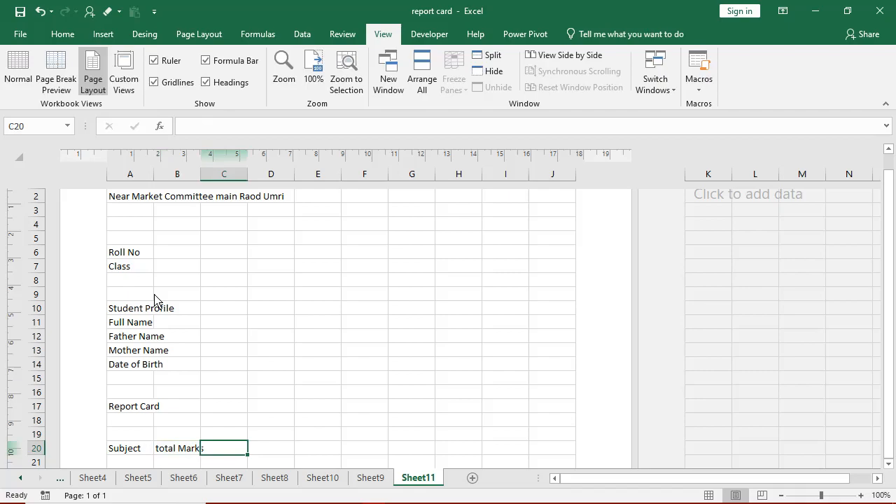
- Add the Minimim Marks, Obtained marks, Percentage and pass /fail headings in C20:F20
{"action": "type", "text": "Mi"}
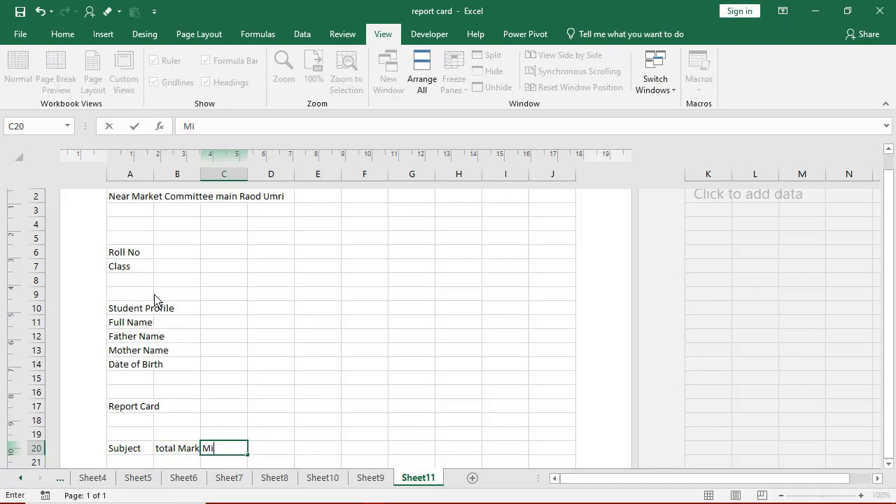
{"action": "type", "text": "nimim"}
{"action": "type", "text": " M<A"}
{"action": "type", "text": "arks"}
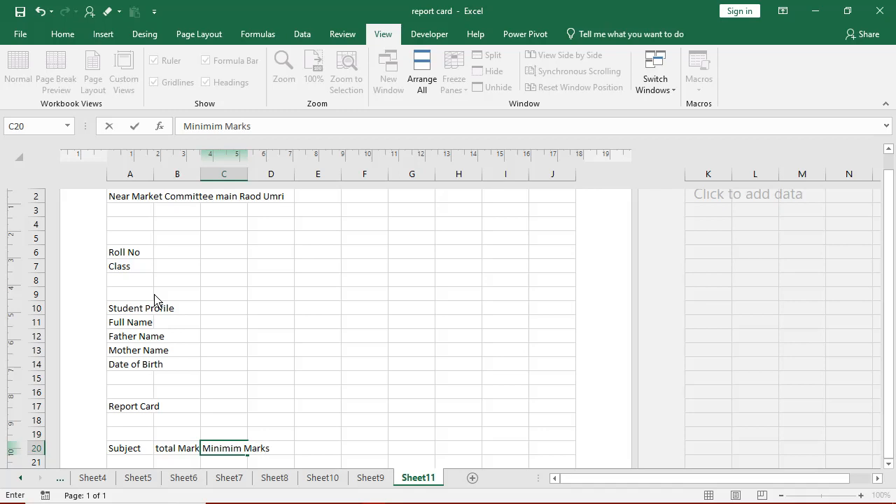
{"action": "key", "text": "Tab"}
{"action": "type", "text": "Obtai"}
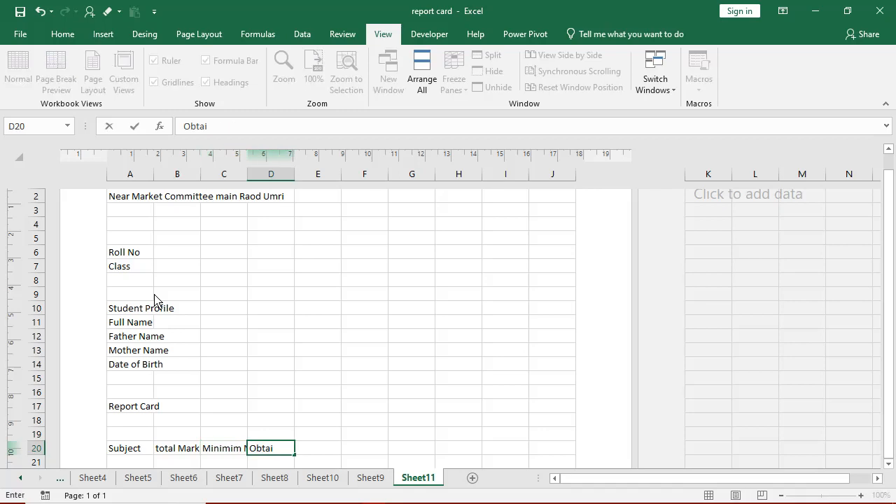
{"action": "type", "text": "ned marks"}
{"action": "key", "text": "Tab"}
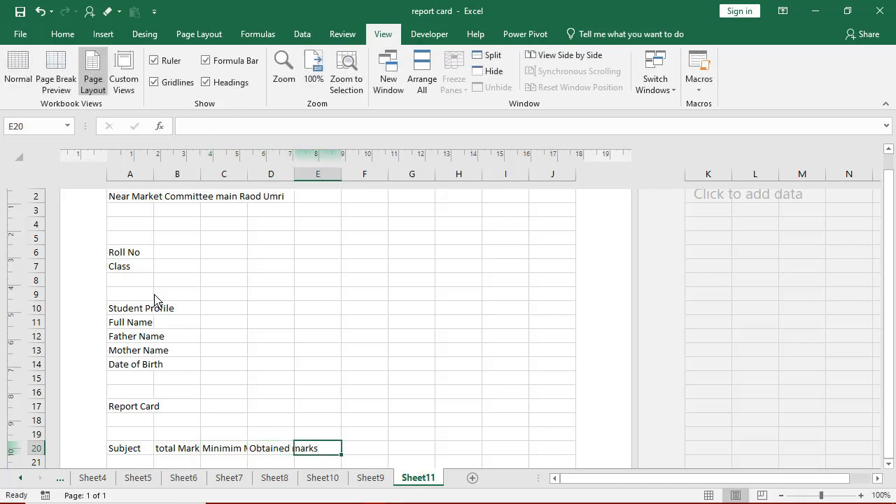
{"action": "type", "text": "Percentage"}
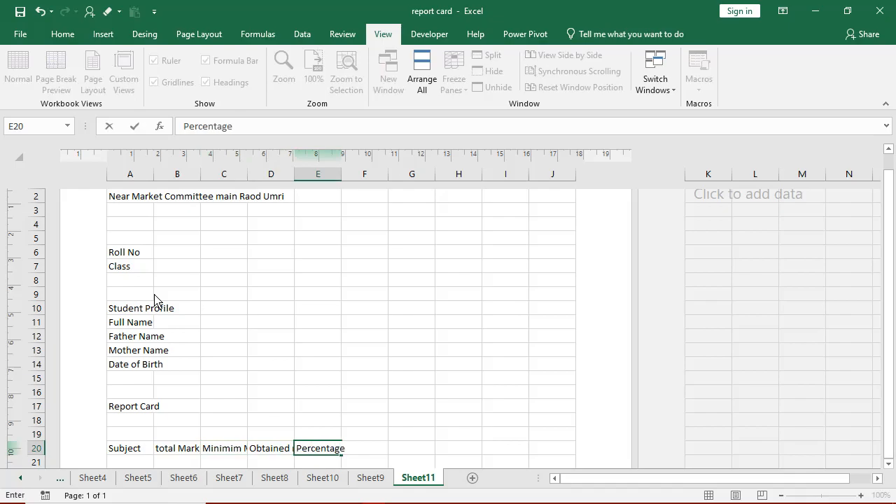
{"action": "key", "text": "Tab"}
{"action": "type", "text": "pass"}
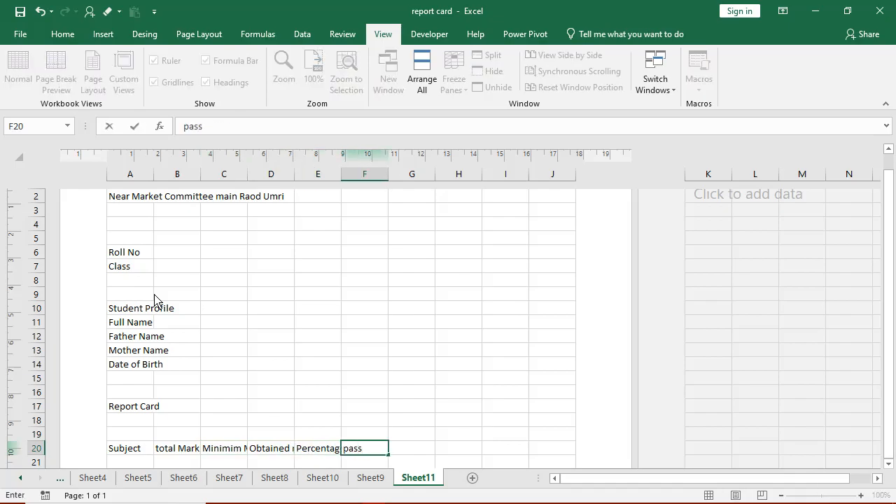
{"action": "key", "text": "Return"}
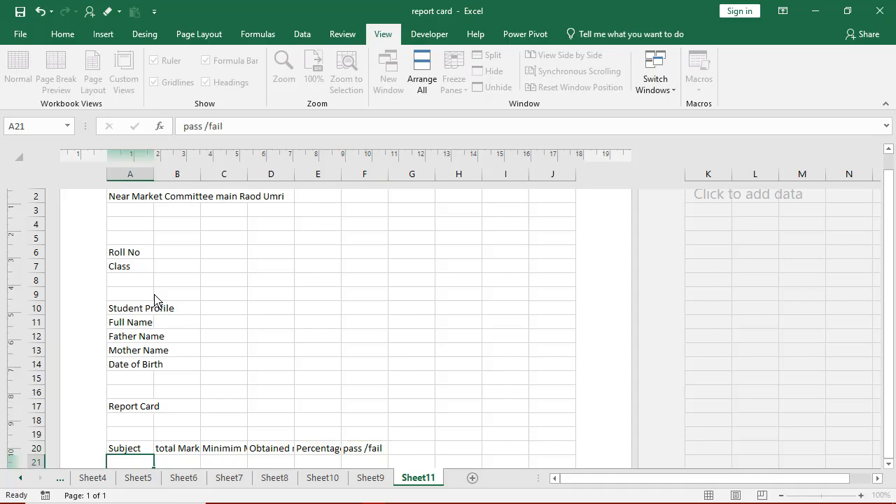
{"action": "scroll", "coordinate": [226, 344], "scroll_direction": "down", "scroll_amount": 3}
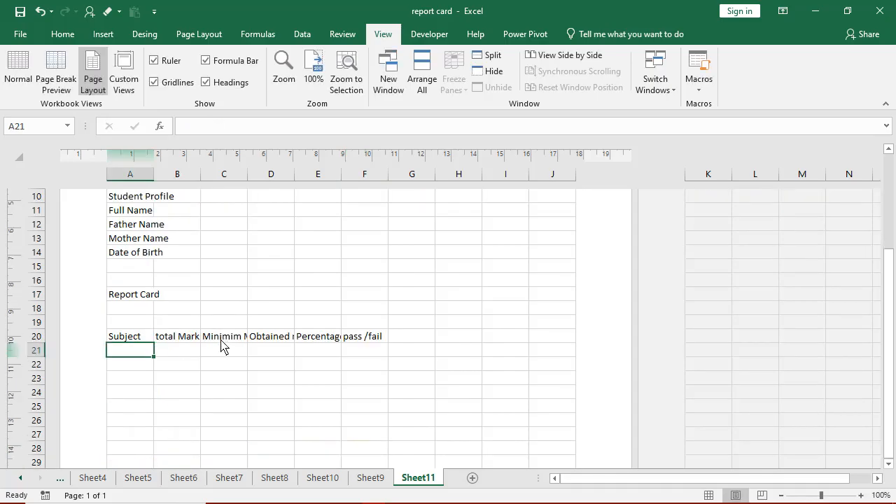
- Widen columns A, D and E so Subject, Obtained marks and Percentage show fully
{"action": "scroll", "coordinate": [220, 346], "scroll_direction": "up", "scroll_amount": 1}
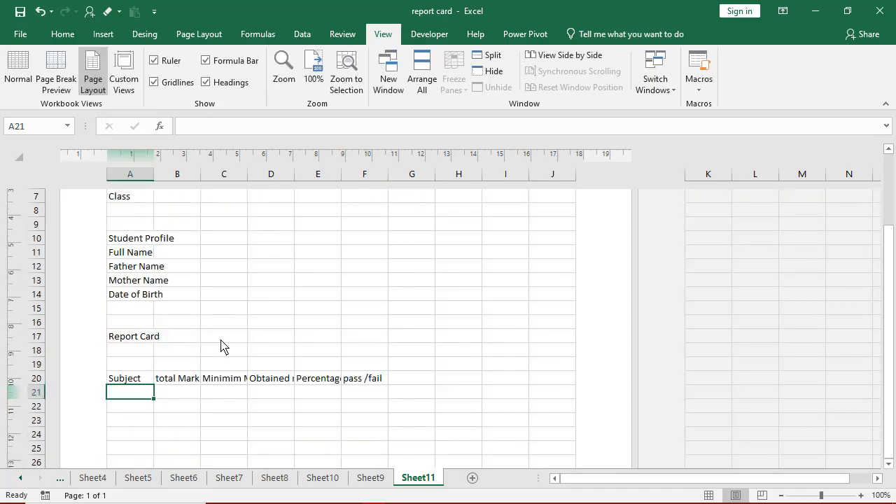
{"action": "left_click", "coordinate": [145, 381]}
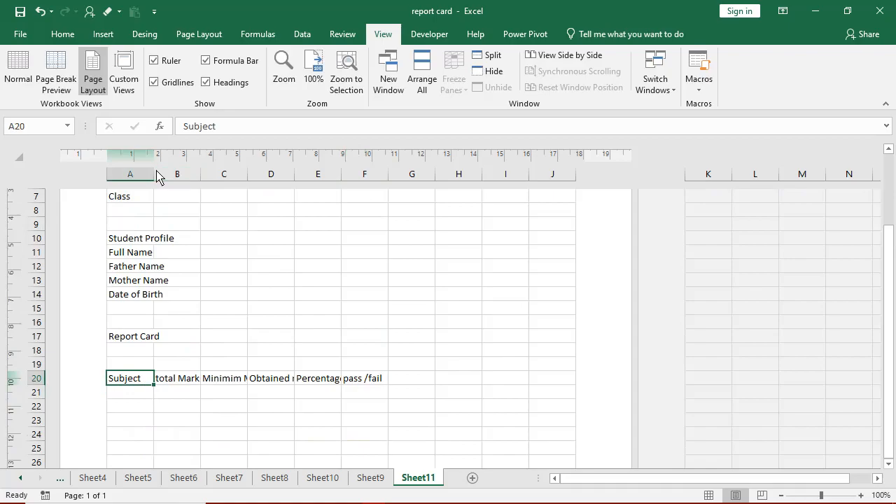
{"action": "left_click_drag", "start_coordinate": [155, 175], "coordinate": [356, 183]}
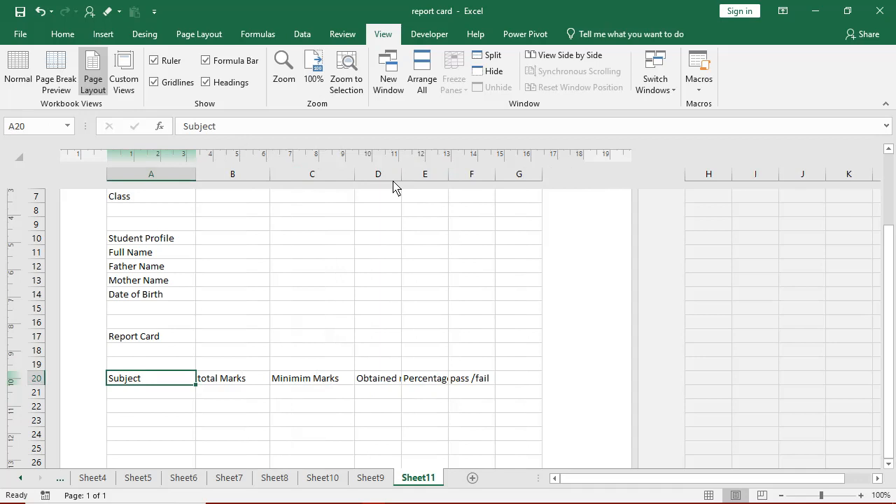
{"action": "left_click_drag", "start_coordinate": [378, 238], "coordinate": [378, 252]}
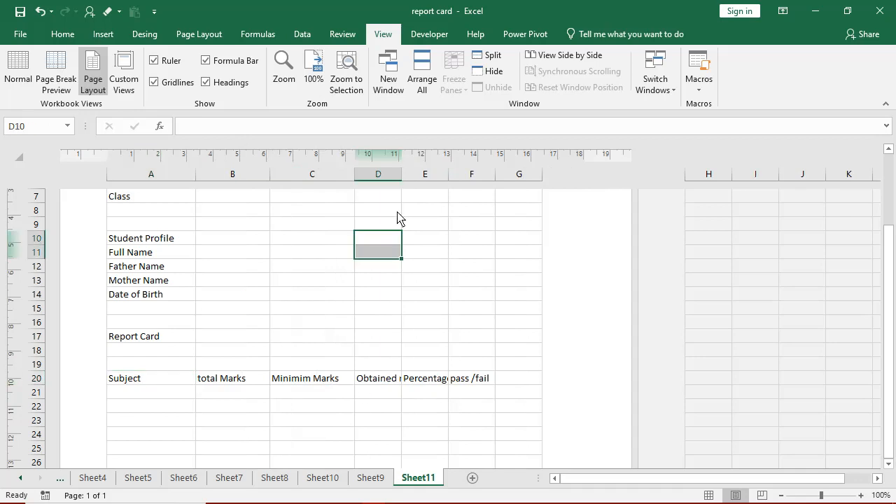
{"action": "left_click_drag", "start_coordinate": [400, 179], "coordinate": [428, 177]}
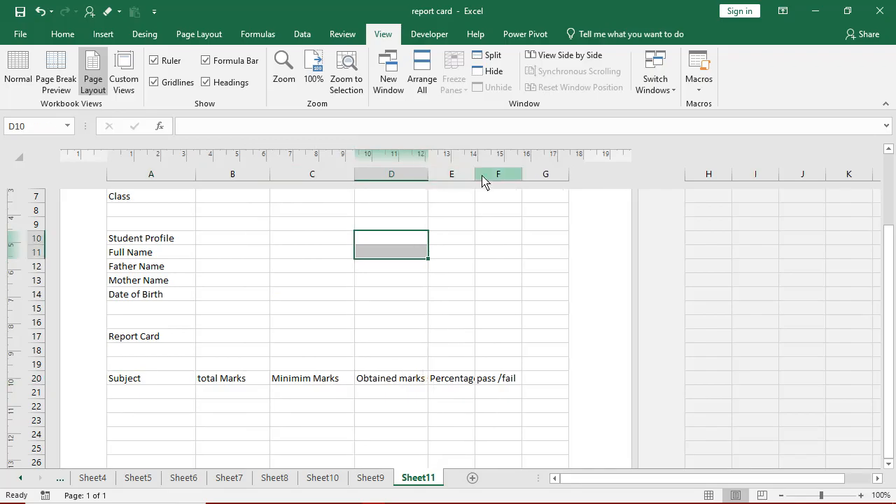
{"action": "left_click", "coordinate": [474, 209]}
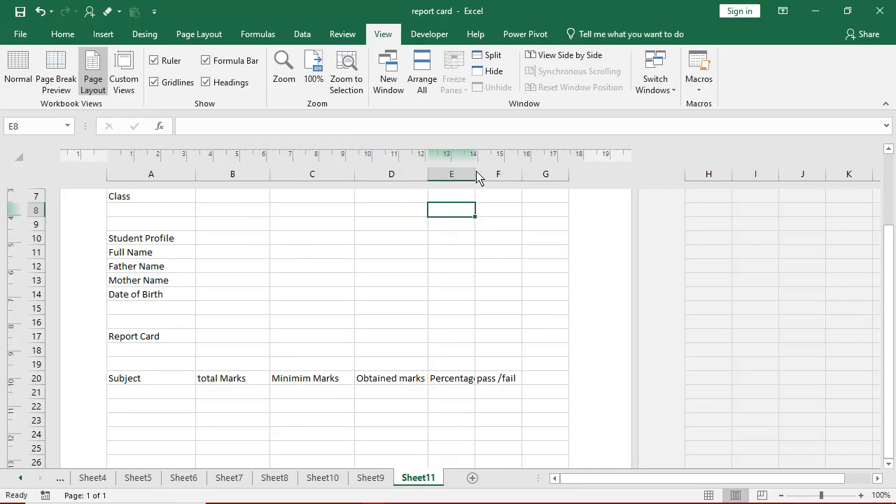
{"action": "left_click_drag", "start_coordinate": [476, 179], "coordinate": [499, 179]}
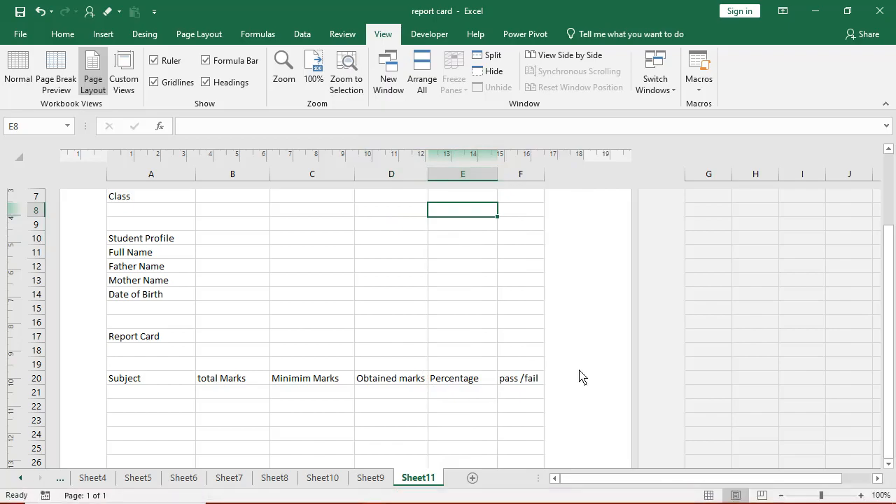
- Apply All Borders to the A20:F25 marks table
{"action": "left_click_drag", "start_coordinate": [129, 378], "coordinate": [517, 419]}
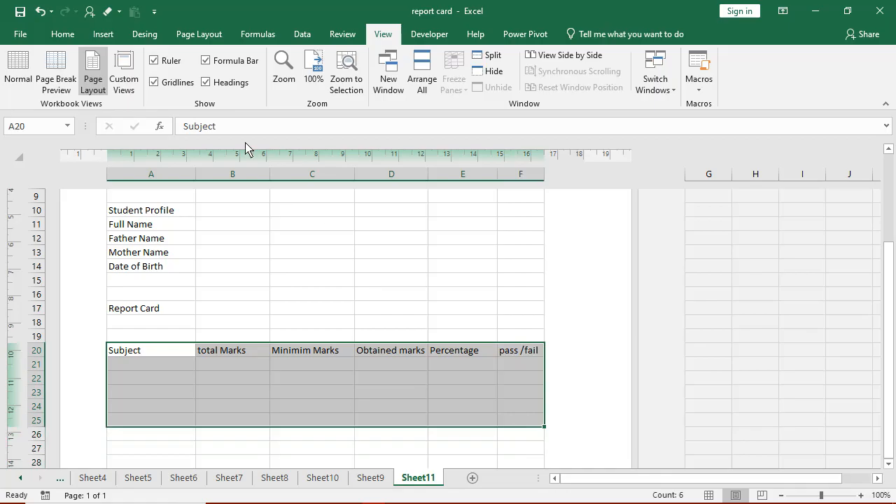
{"action": "left_click", "coordinate": [67, 34]}
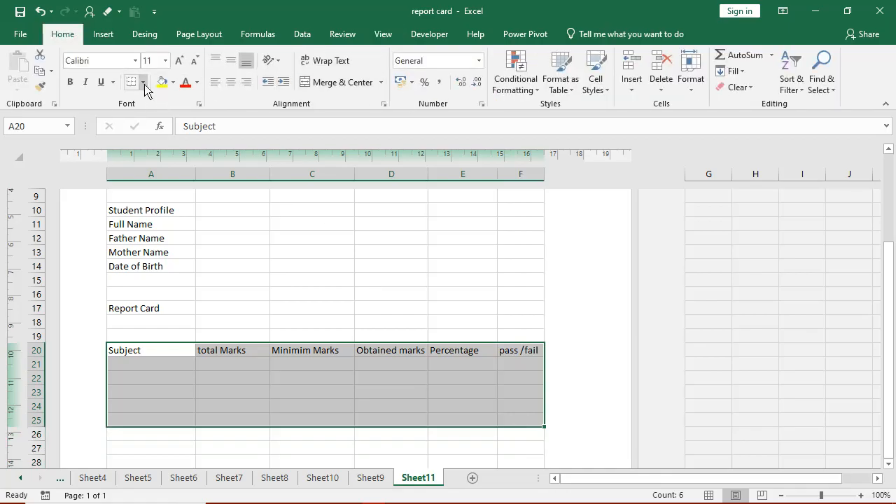
{"action": "left_click", "coordinate": [168, 198]}
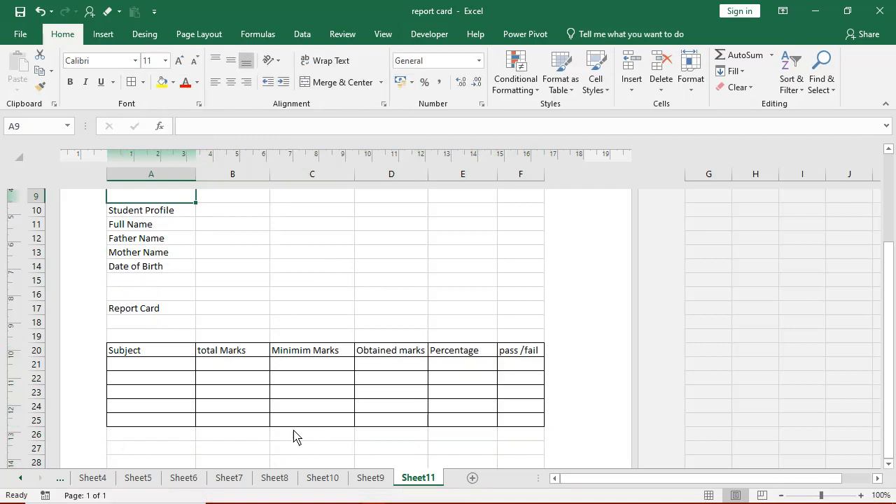
{"action": "scroll", "coordinate": [284, 423], "scroll_direction": "up", "scroll_amount": 2}
{"action": "scroll", "coordinate": [165, 253], "scroll_direction": "up", "scroll_amount": 2}
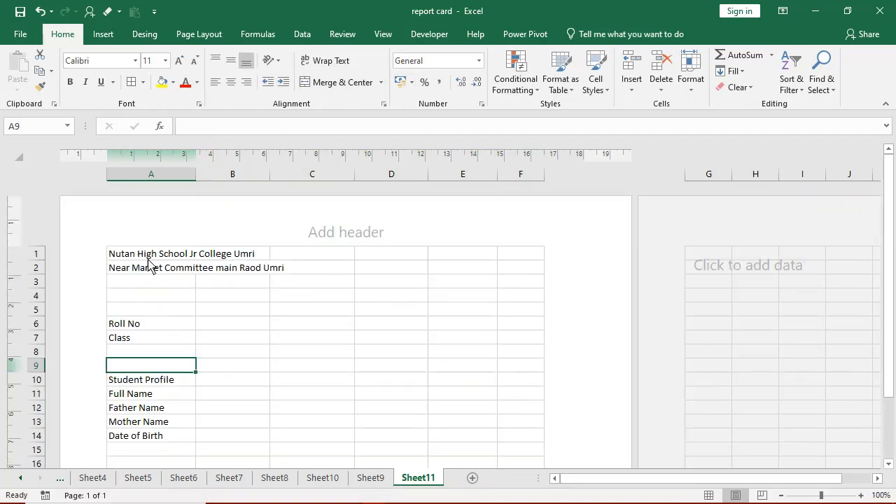
- Merge and center the school name across A1:F1 in 22-point Algerian
{"action": "left_click_drag", "start_coordinate": [148, 256], "coordinate": [536, 254]}
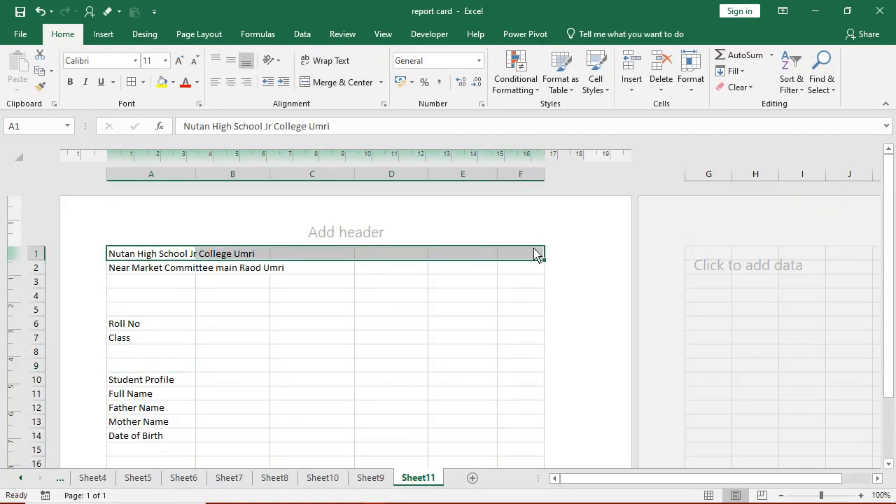
{"action": "left_click", "coordinate": [359, 83]}
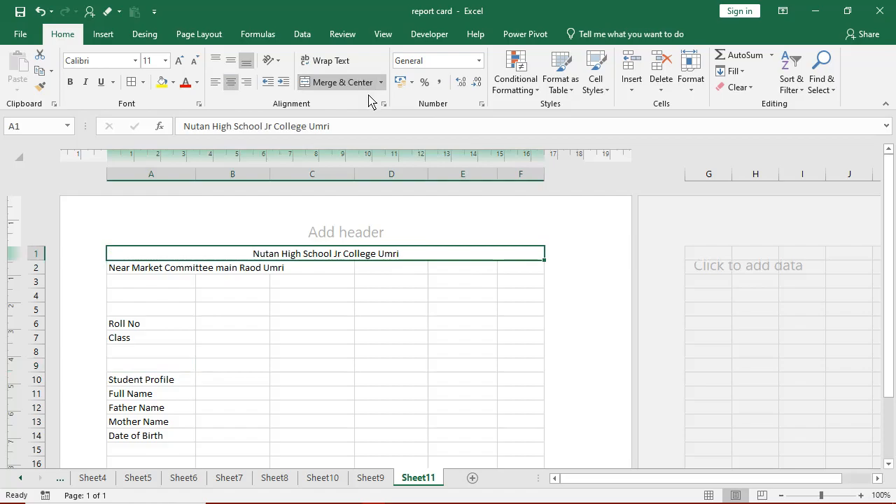
{"action": "left_click", "coordinate": [179, 61]}
{"action": "left_click", "coordinate": [179, 62]}
{"action": "left_click", "coordinate": [179, 62]}
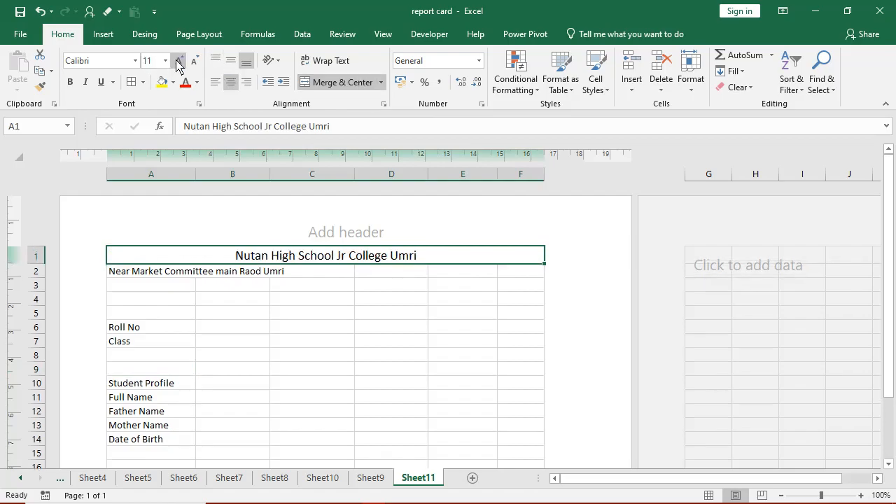
{"action": "left_click", "coordinate": [178, 62]}
{"action": "left_click", "coordinate": [178, 61]}
{"action": "left_click", "coordinate": [179, 61]}
{"action": "left_click", "coordinate": [179, 61]}
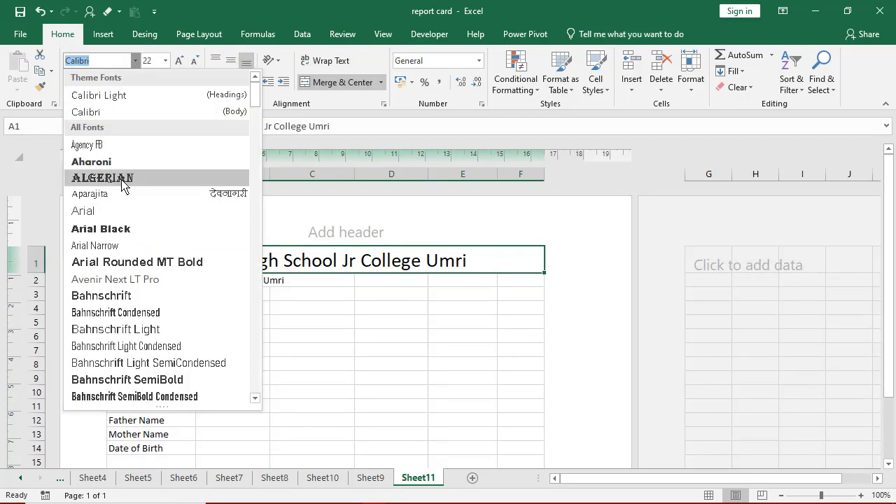
{"action": "left_click", "coordinate": [121, 183]}
- Merge and center the address across A2:F2 and make it bold
{"action": "left_click", "coordinate": [192, 287]}
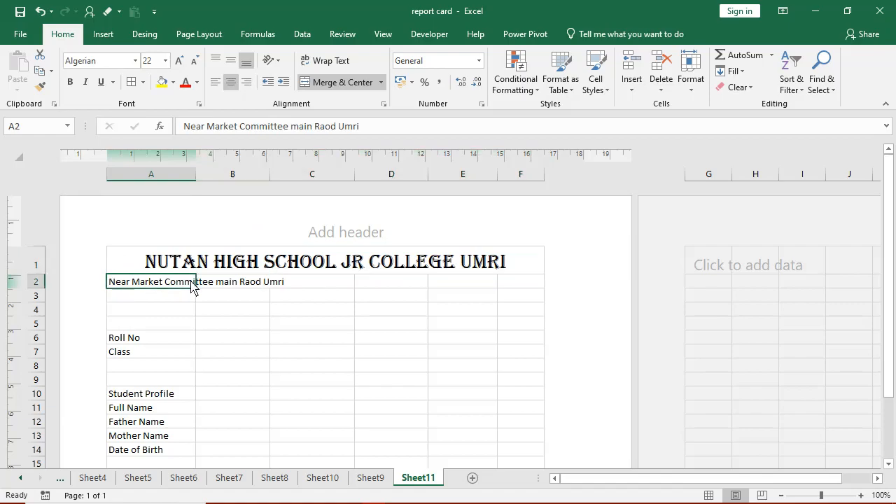
{"action": "left_click_drag", "start_coordinate": [193, 287], "coordinate": [529, 283]}
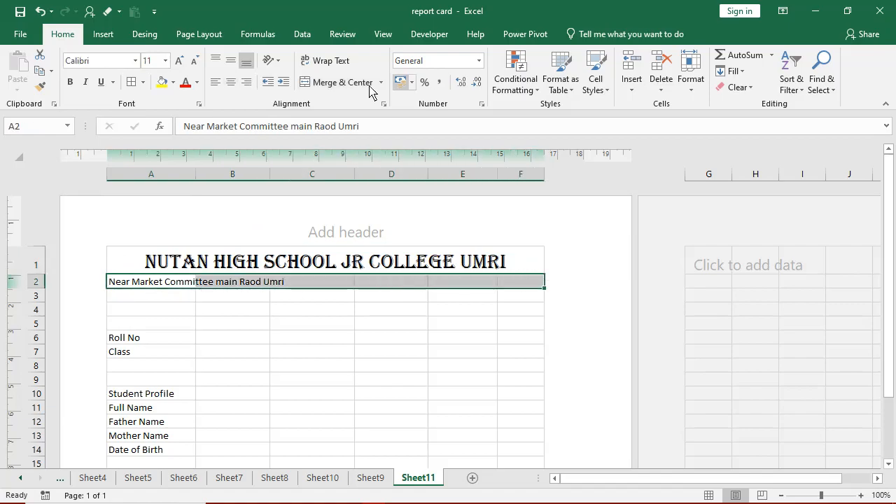
{"action": "left_click", "coordinate": [342, 82]}
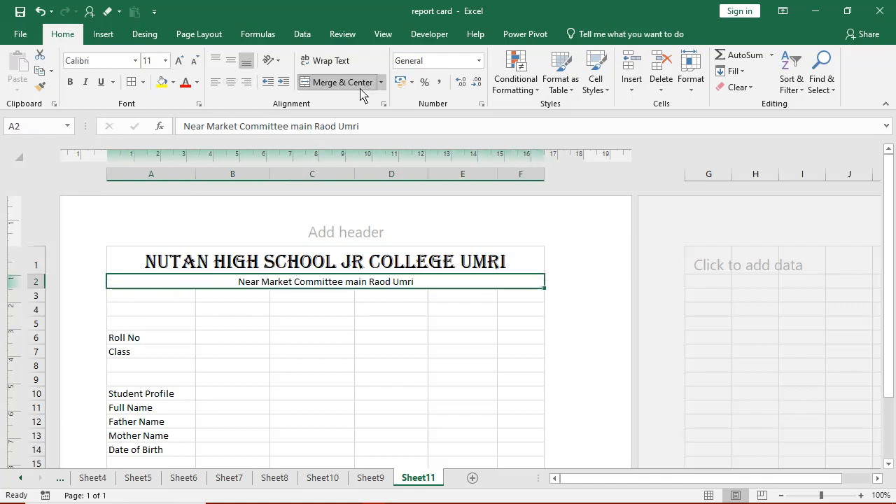
{"action": "left_click", "coordinate": [70, 83]}
{"action": "left_click_drag", "start_coordinate": [172, 342], "coordinate": [206, 360]}
- Add borders to the Roll No/Class cells A6:B7 and the profile fields A11:B14
{"action": "left_click", "coordinate": [131, 82]}
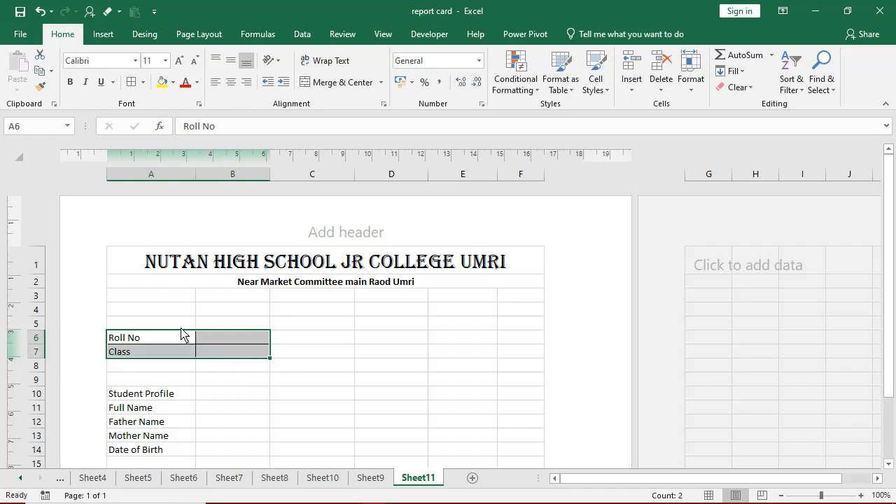
{"action": "left_click", "coordinate": [160, 398]}
{"action": "left_click", "coordinate": [151, 411]}
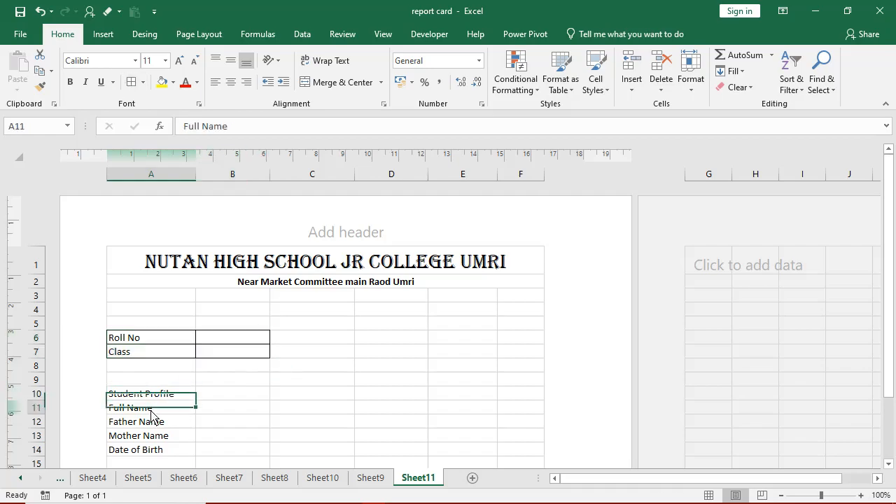
{"action": "left_click_drag", "start_coordinate": [152, 415], "coordinate": [243, 451]}
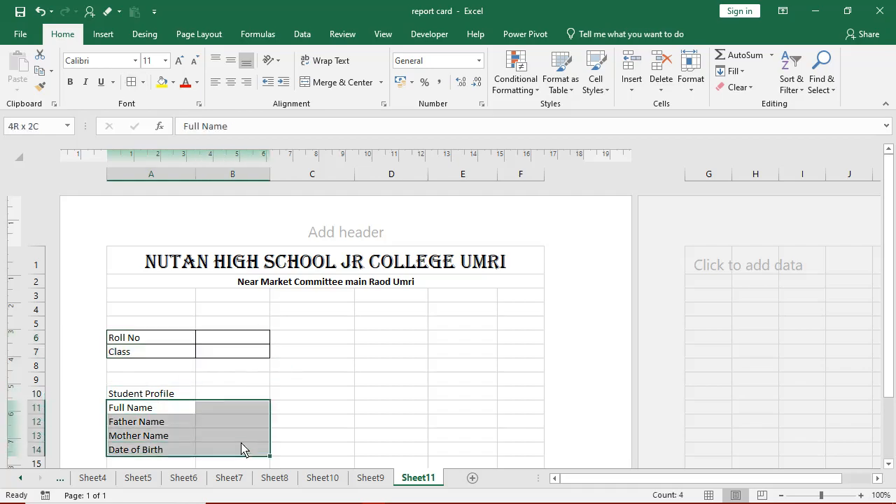
{"action": "left_click", "coordinate": [137, 85]}
{"action": "scroll", "coordinate": [341, 343], "scroll_direction": "down", "scroll_amount": 5}
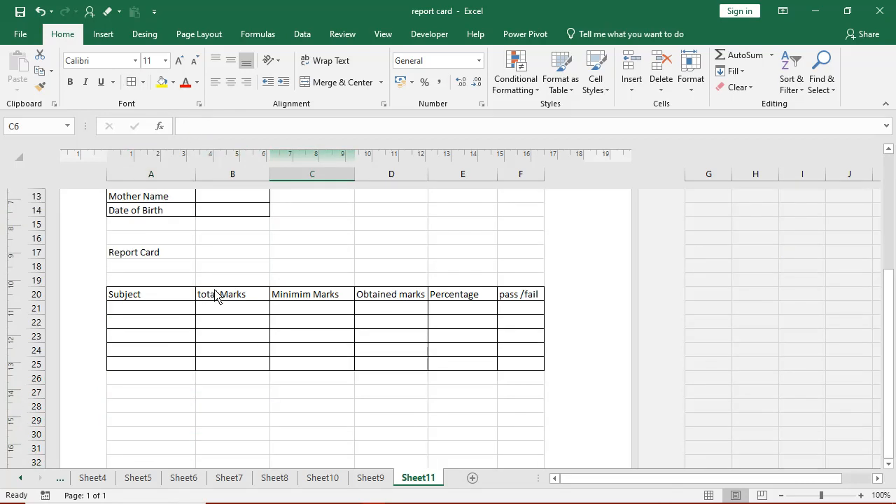
- Copy the B20:F20 headings and paste them transposed down E27:E31
{"action": "left_click_drag", "start_coordinate": [216, 296], "coordinate": [298, 296]}
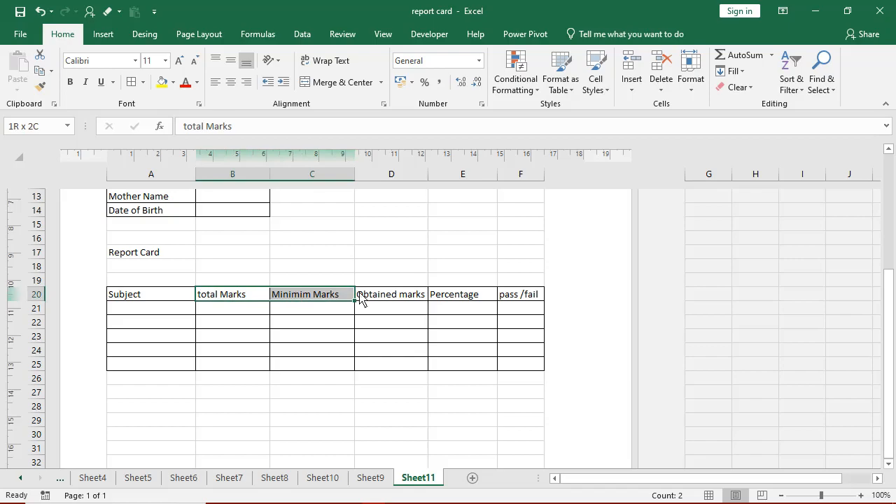
{"action": "left_click_drag", "start_coordinate": [360, 297], "coordinate": [502, 302]}
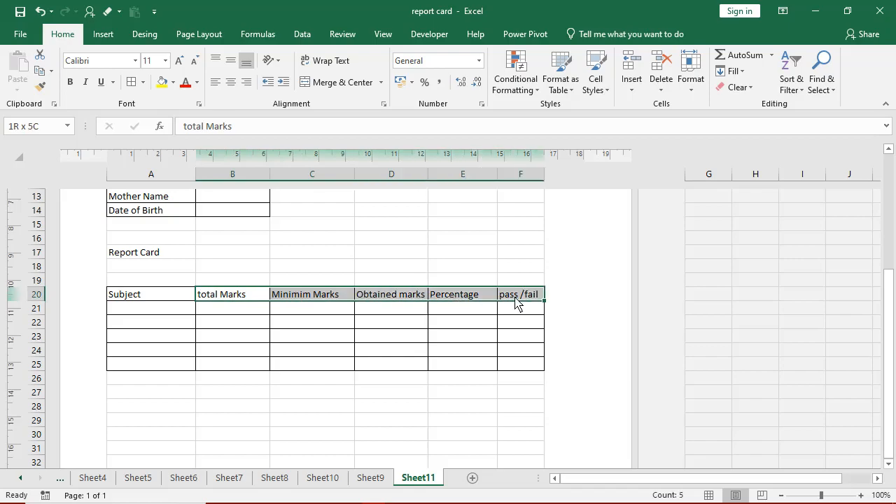
{"action": "left_click", "coordinate": [40, 70]}
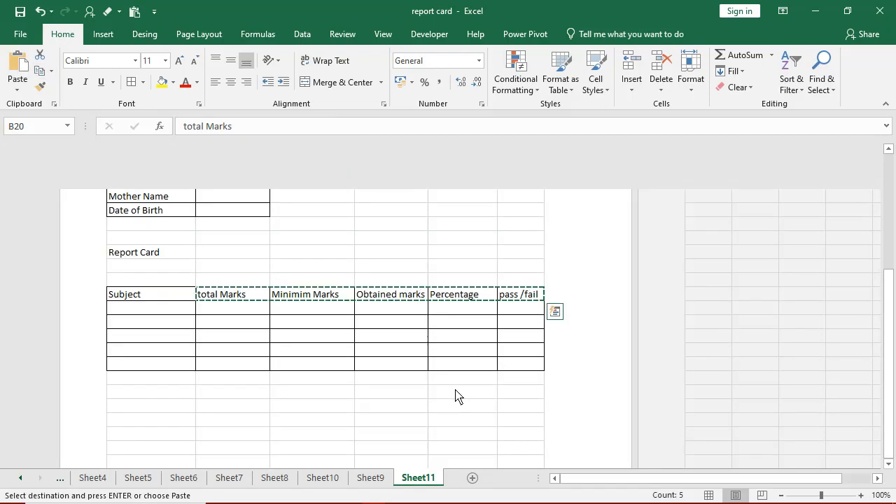
{"action": "left_click", "coordinate": [456, 397]}
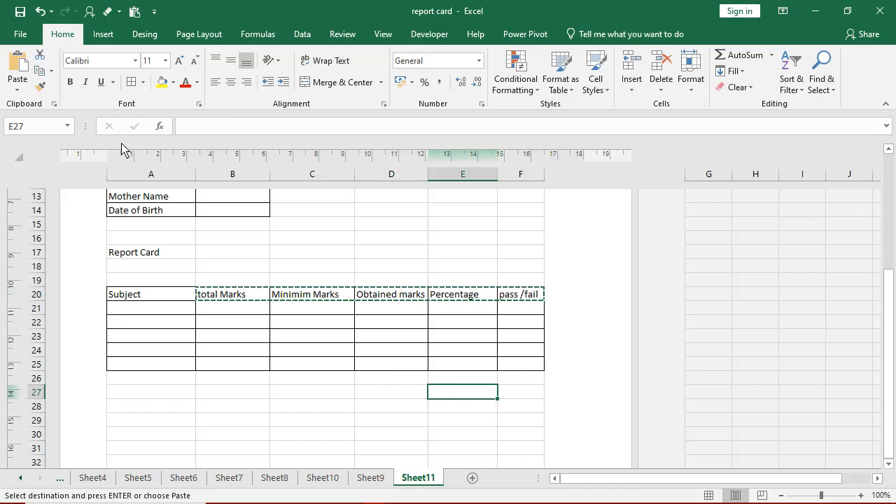
{"action": "left_click", "coordinate": [17, 88]}
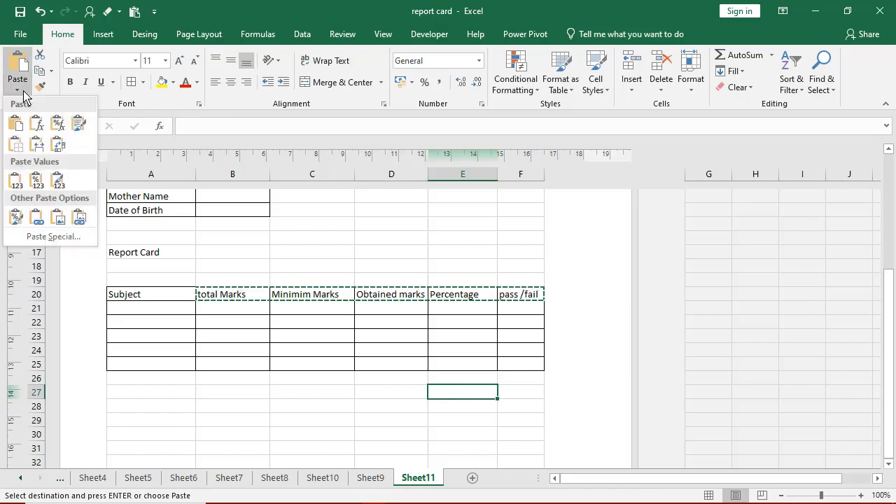
{"action": "left_click", "coordinate": [59, 146]}
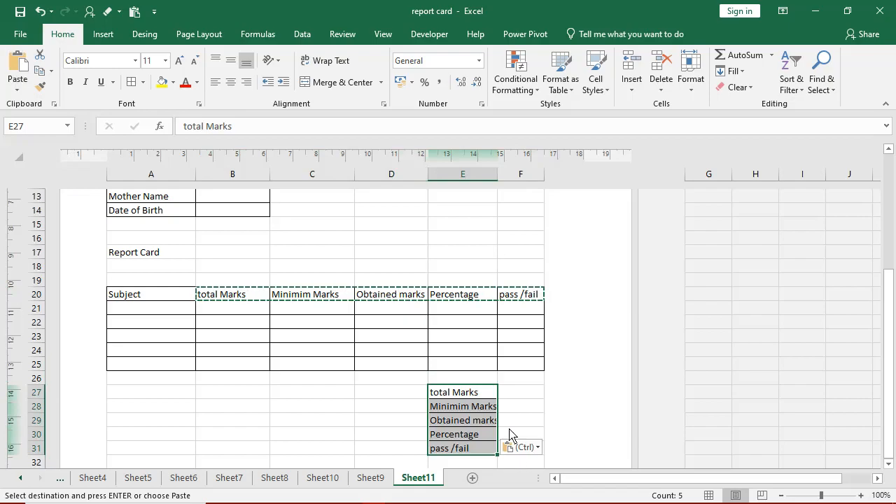
- Apply borders to the E27:F31 block beside the transposed headings
{"action": "left_click", "coordinate": [301, 439]}
{"action": "left_click_drag", "start_coordinate": [509, 396], "coordinate": [519, 448]}
{"action": "key", "text": "Escape"}
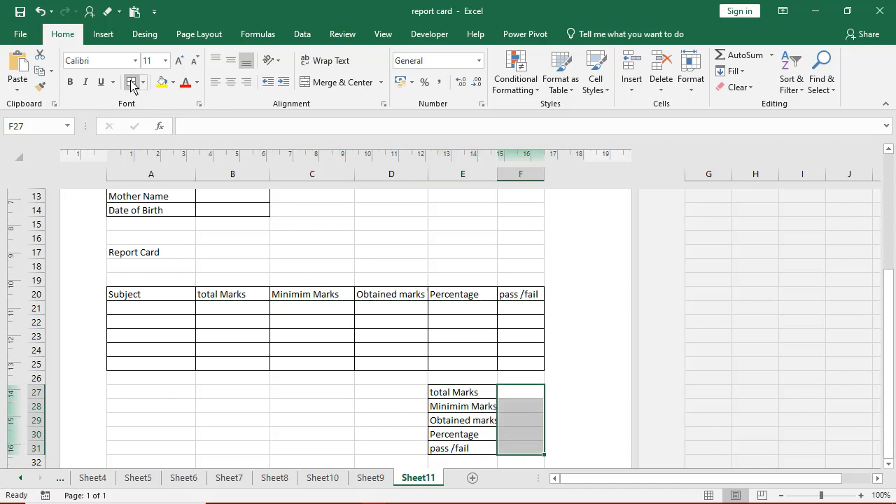
{"action": "left_click", "coordinate": [300, 310]}
{"action": "scroll", "coordinate": [341, 376], "scroll_direction": "up", "scroll_amount": 5}
{"action": "scroll", "coordinate": [338, 376], "scroll_direction": "down", "scroll_amount": 7}
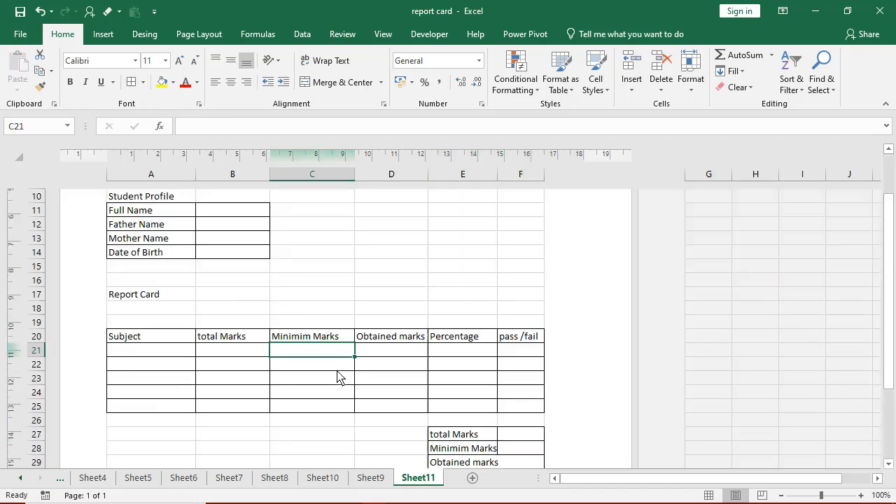
{"action": "scroll", "coordinate": [340, 374], "scroll_direction": "up", "scroll_amount": 3}
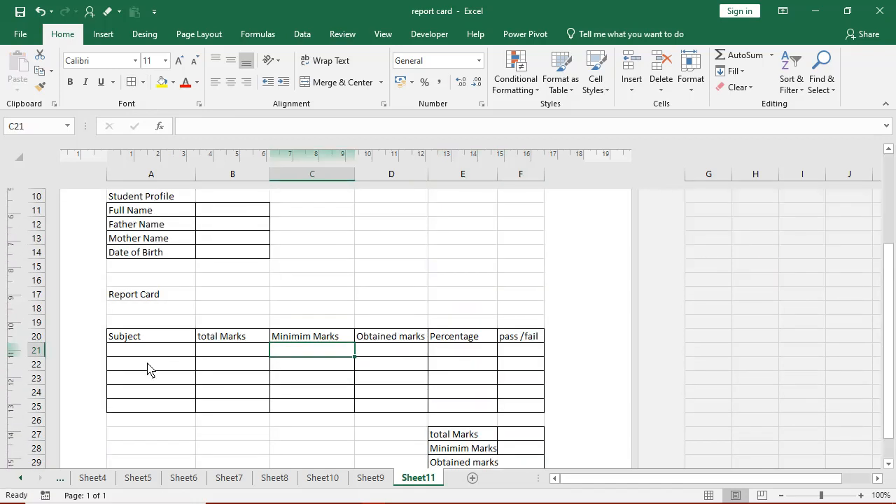
- Enter the subjects Marathi, Hindi, English, Math and Science in A21:A25
{"action": "left_click", "coordinate": [150, 352]}
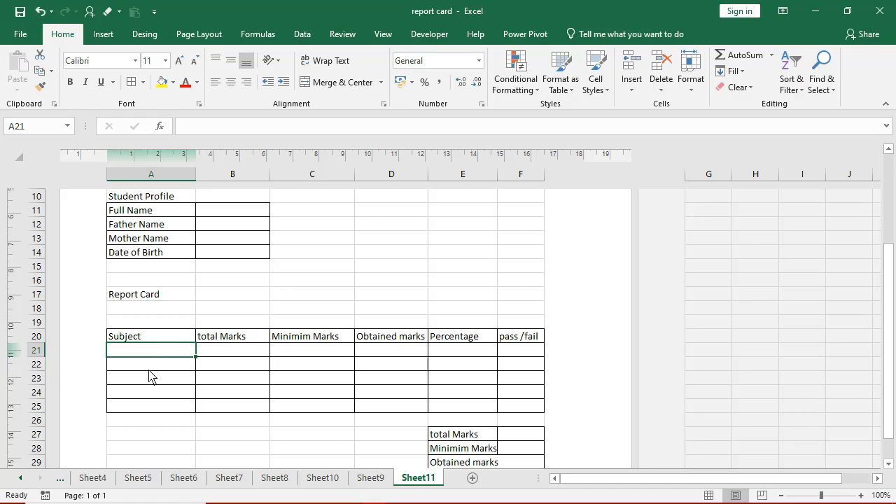
{"action": "type", "text": "MArathi"}
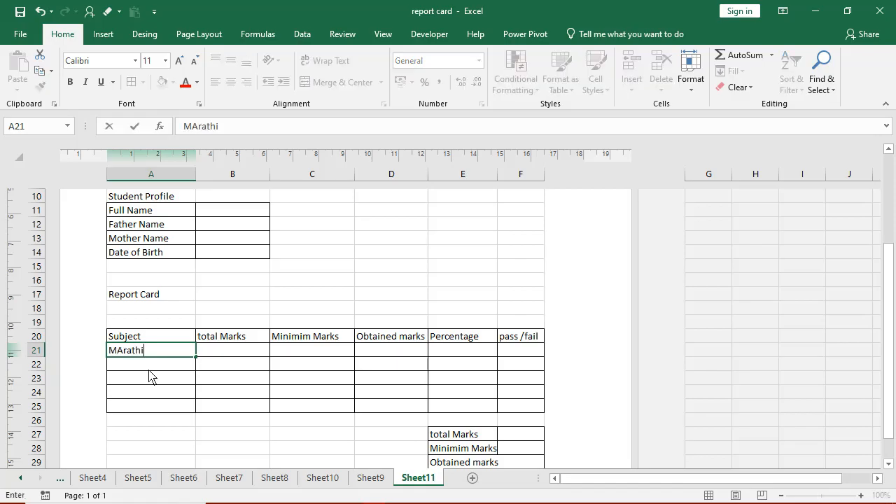
{"action": "key", "text": "Return"}
{"action": "type", "text": "Hindi"}
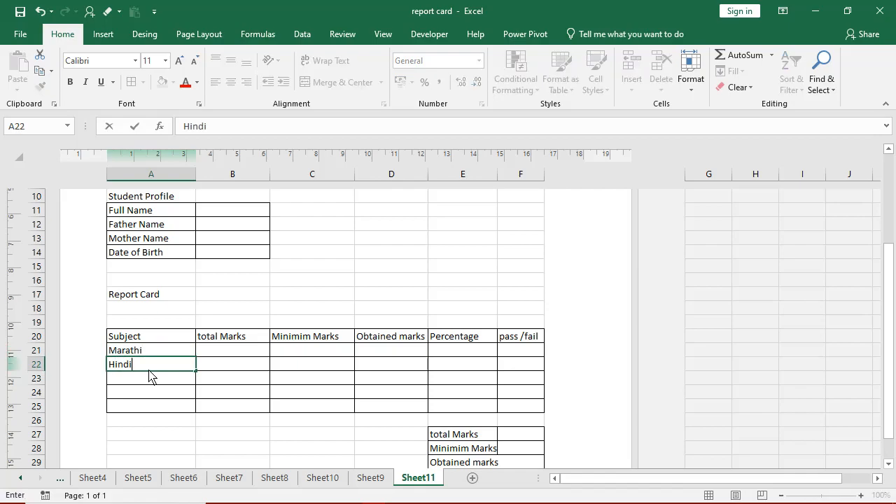
{"action": "key", "text": "Tab"}
{"action": "left_click", "coordinate": [150, 376]}
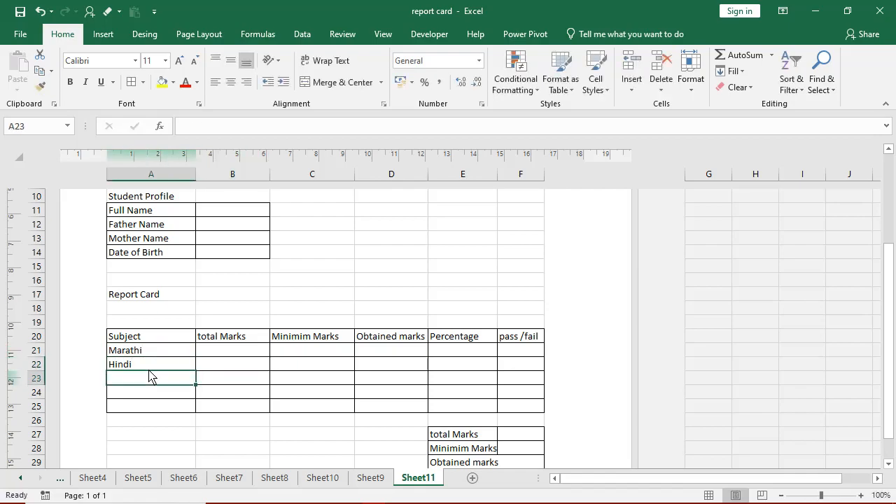
{"action": "type", "text": "English"}
{"action": "key", "text": "Return"}
{"action": "type", "text": "M<"}
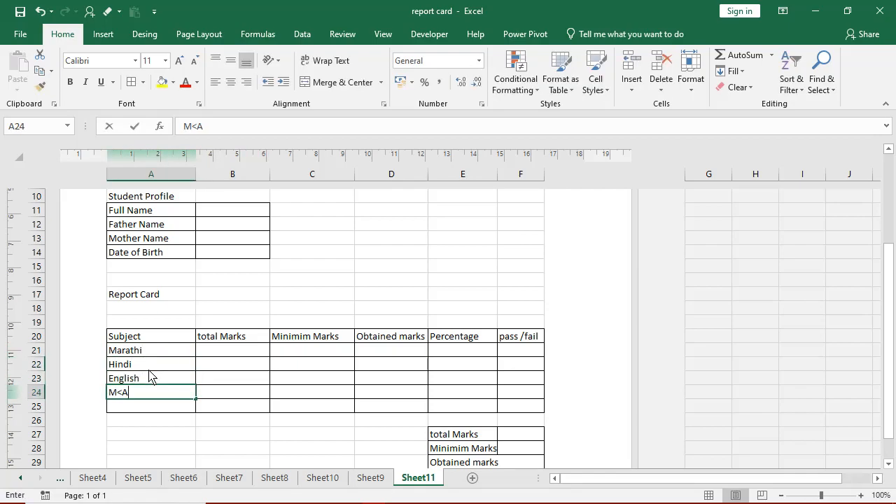
{"action": "key", "text": "BackSpace"}
{"action": "type", "text": "ath"}
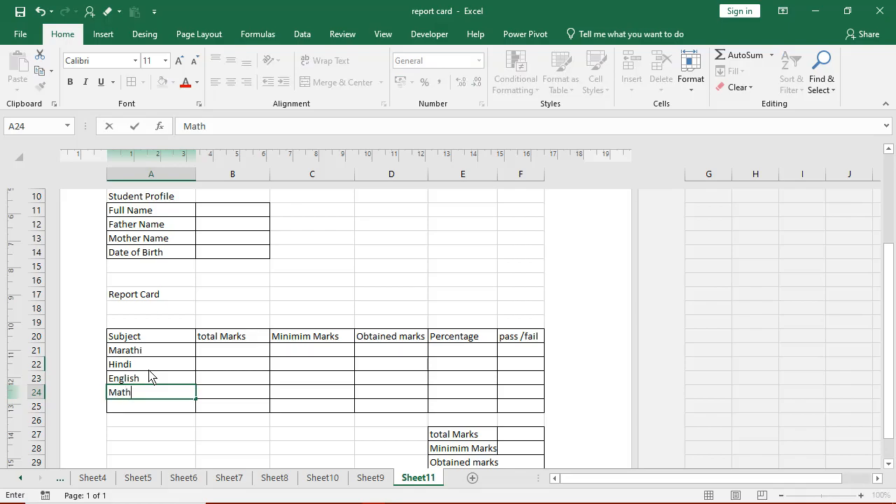
{"action": "key", "text": "Return"}
{"action": "type", "text": "Sc"}
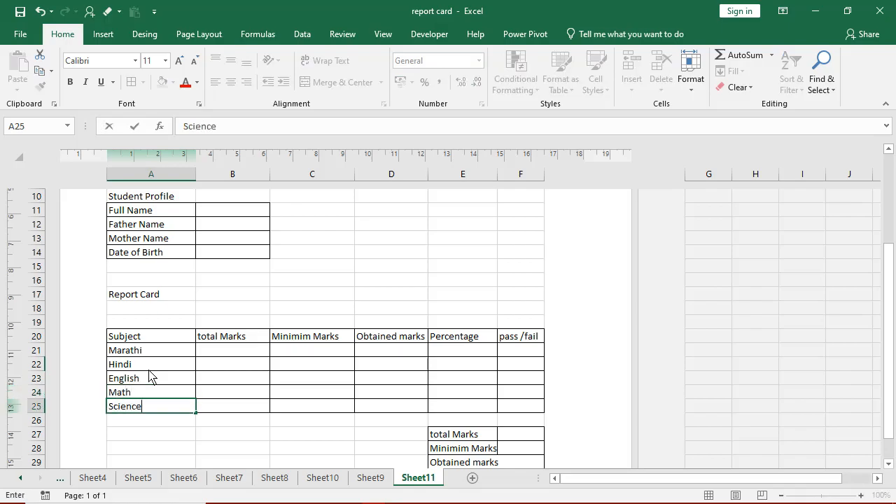
{"action": "type", "text": "ience"}
{"action": "key", "text": "Up"}
{"action": "key", "text": "Up"}
{"action": "key", "text": "Up"}
{"action": "key", "text": "Up"}
{"action": "key", "text": "Up"}
- Enter total marks of 100 for each of the five subjects in B21:B25
{"action": "key", "text": "Right"}
{"action": "key", "text": "Down"}
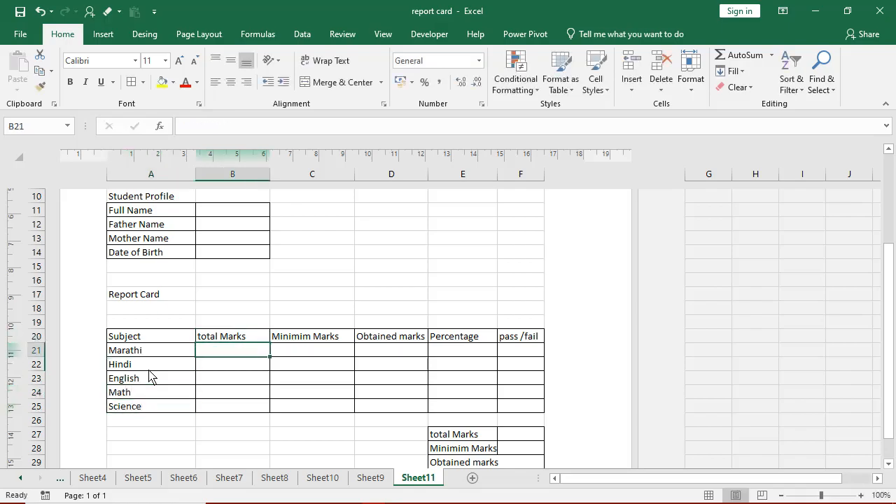
{"action": "type", "text": "100"}
{"action": "key", "text": "Return"}
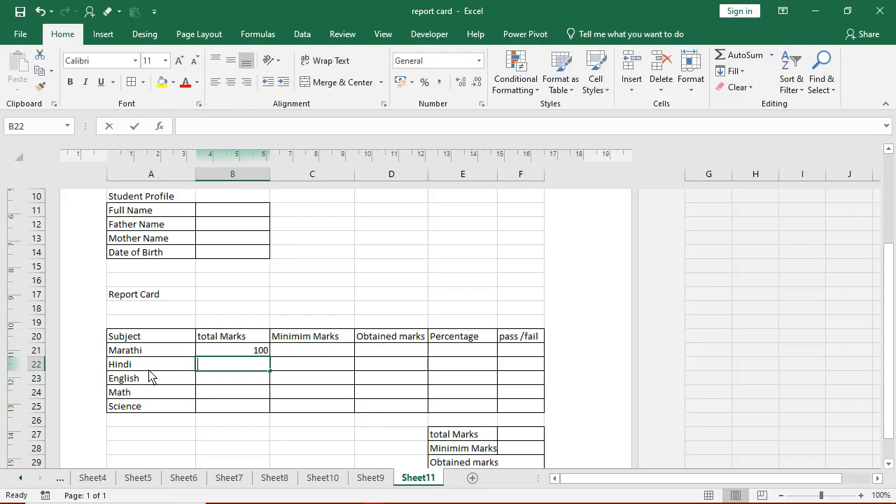
{"action": "type", "text": "100"}
{"action": "key", "text": "Return"}
{"action": "type", "text": "100"}
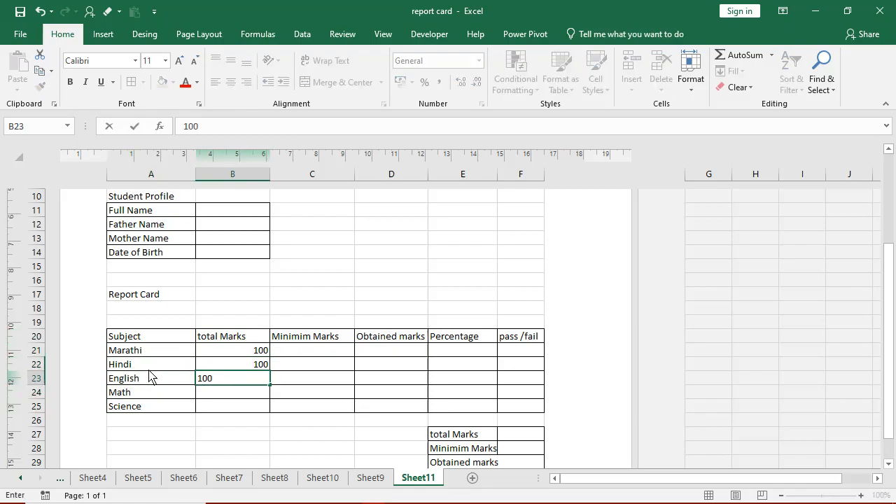
{"action": "key", "text": "Return"}
{"action": "type", "text": "100"}
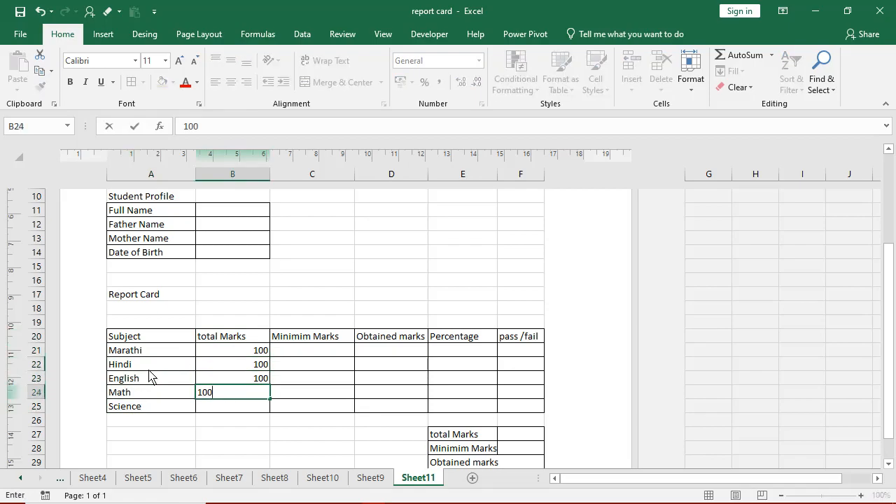
{"action": "key", "text": "Return"}
{"action": "type", "text": "100"}
{"action": "key", "text": "Up"}
- Enter minimum marks of 35 for each of the five subjects in C21:C25
{"action": "key", "text": "Right"}
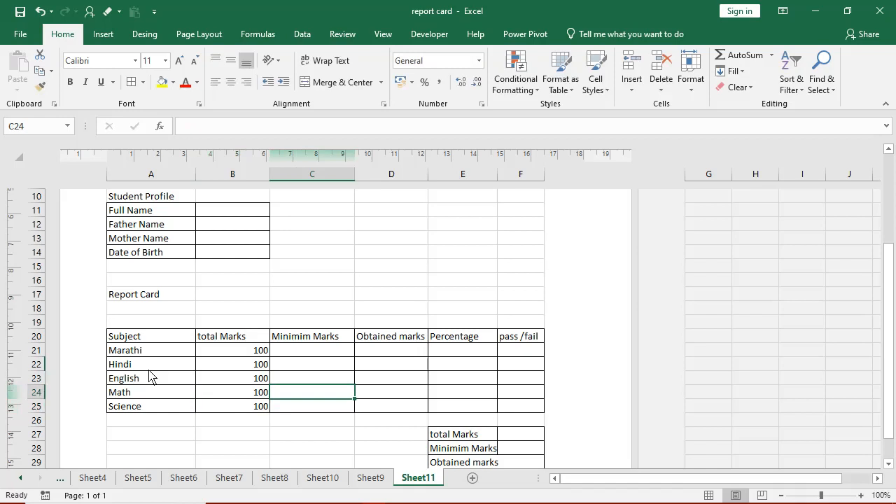
{"action": "key", "text": "Up"}
{"action": "key", "text": "Up"}
{"action": "key", "text": "Up"}
{"action": "type", "text": "35"}
{"action": "key", "text": "Return"}
{"action": "type", "text": "35"}
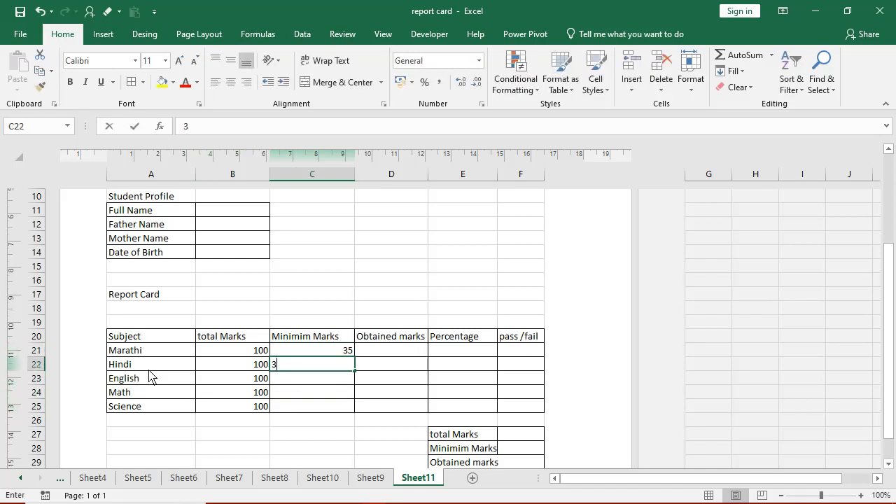
{"action": "key", "text": "Return"}
{"action": "type", "text": "35"}
{"action": "key", "text": "Return"}
{"action": "type", "text": "35"}
{"action": "key", "text": "Return"}
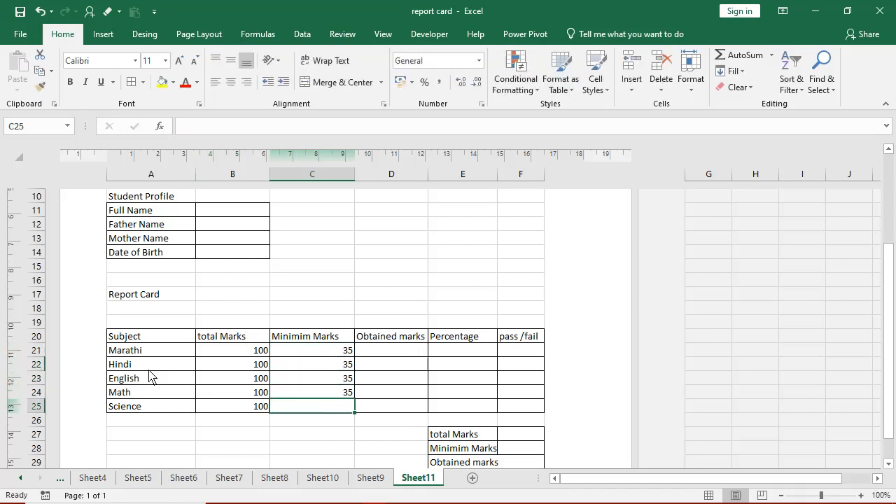
{"action": "type", "text": "35"}
{"action": "key", "text": "Return"}
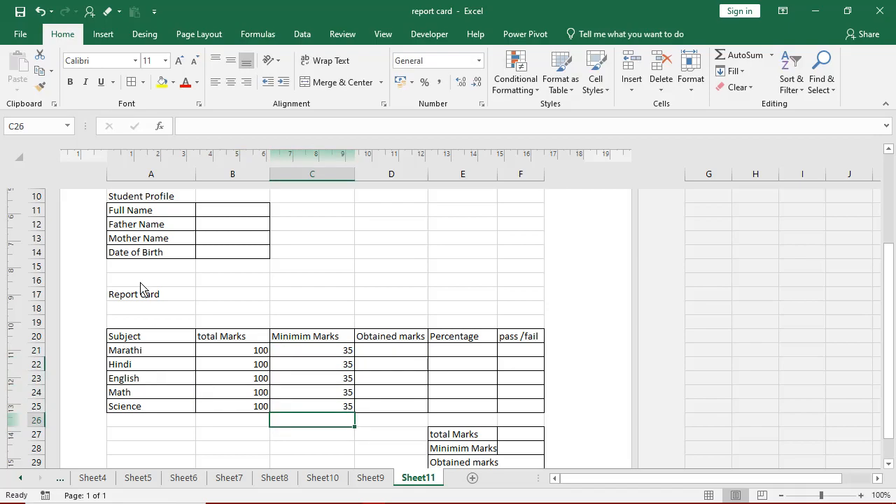
- Merge and centre the Report Card heading across A17:F17 and enlarge it to 36 pt
{"action": "left_click_drag", "start_coordinate": [140, 287], "coordinate": [526, 297]}
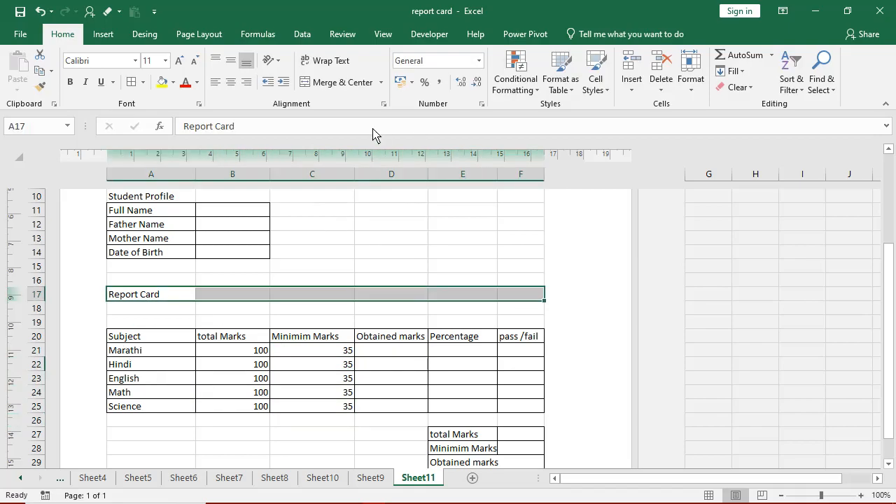
{"action": "left_click", "coordinate": [360, 84]}
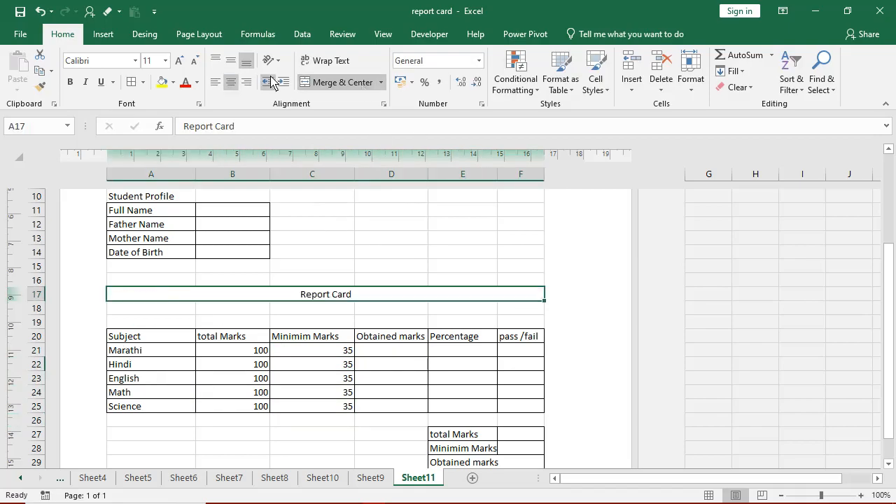
{"action": "left_click", "coordinate": [180, 62]}
{"action": "left_click", "coordinate": [180, 62]}
{"action": "left_click", "coordinate": [180, 62]}
{"action": "left_click", "coordinate": [180, 61]}
{"action": "left_click", "coordinate": [180, 61]}
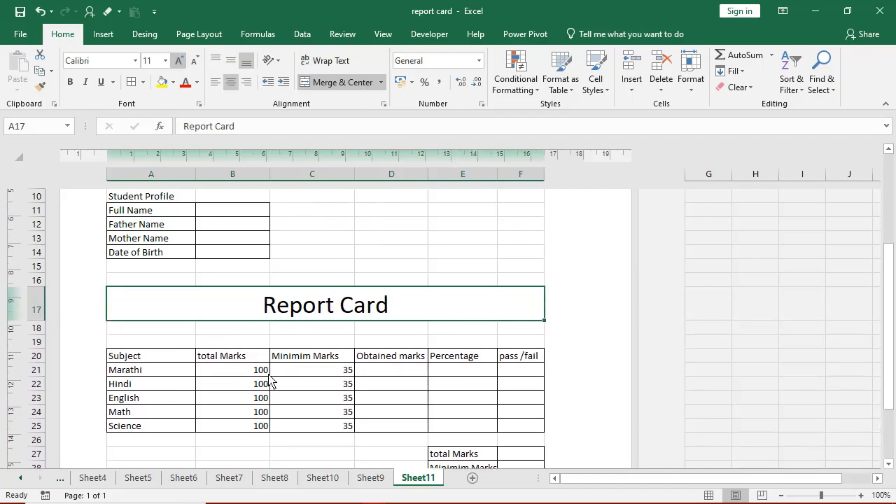
{"action": "scroll", "coordinate": [343, 337], "scroll_direction": "down", "scroll_amount": 3}
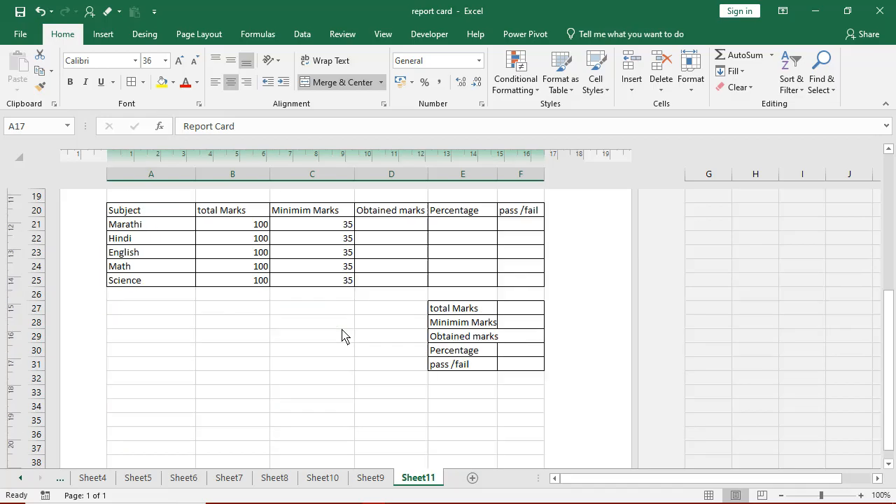
{"action": "scroll", "coordinate": [343, 336], "scroll_direction": "up", "scroll_amount": 6}
{"action": "left_click", "coordinate": [391, 337]}
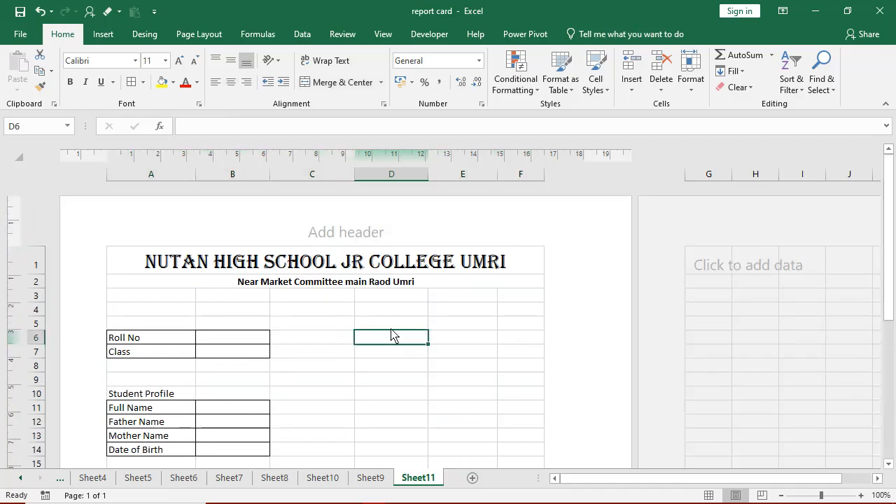
- Turn off sheet gridlines and shade the report card range A1:F38 with a gold fill
{"action": "left_click", "coordinate": [383, 34]}
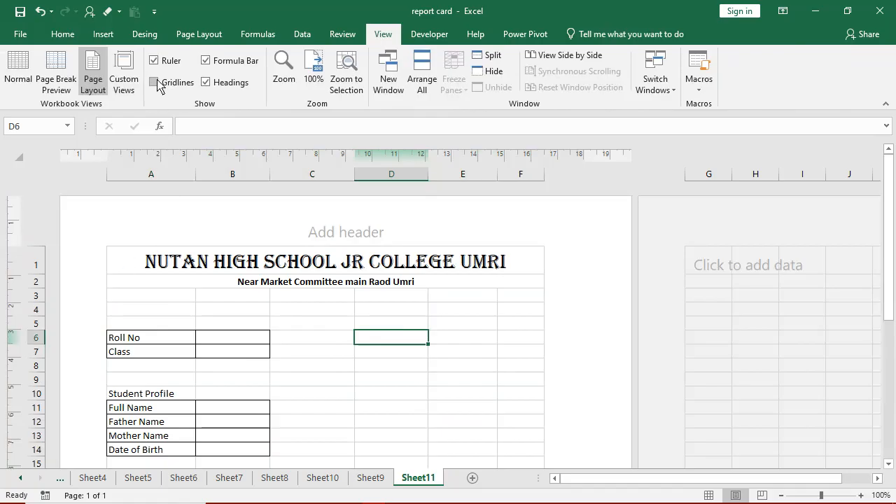
{"action": "left_click", "coordinate": [174, 295]}
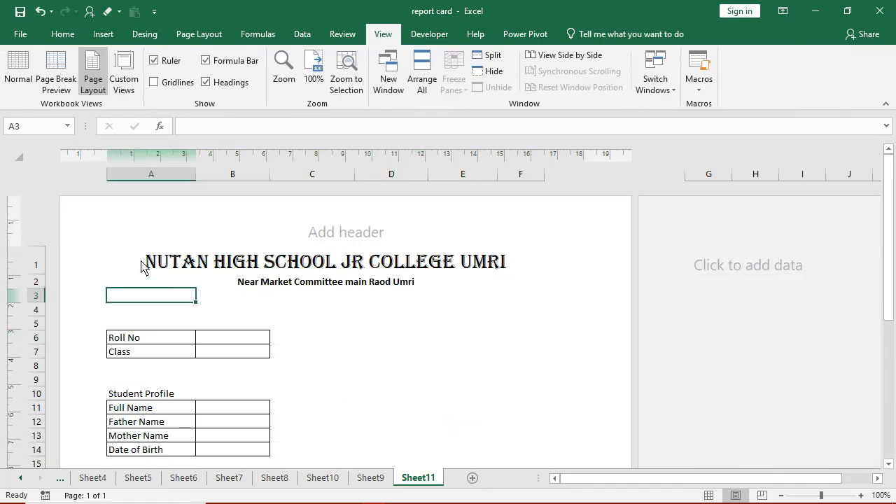
{"action": "left_click_drag", "start_coordinate": [141, 267], "coordinate": [379, 463]}
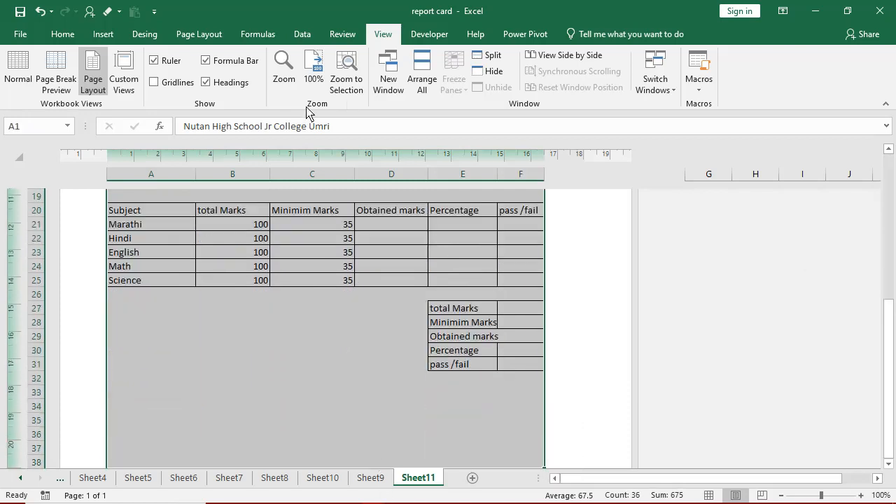
{"action": "left_click", "coordinate": [63, 34]}
{"action": "left_click", "coordinate": [174, 82]}
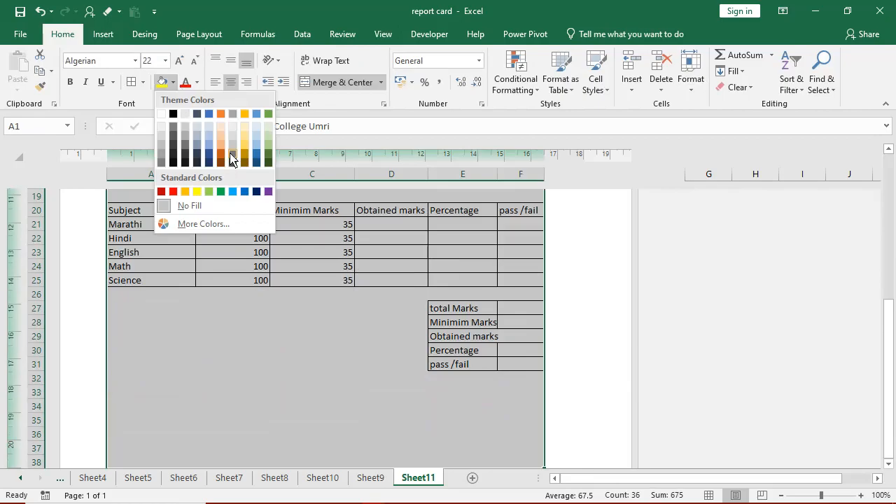
{"action": "left_click", "coordinate": [251, 145]}
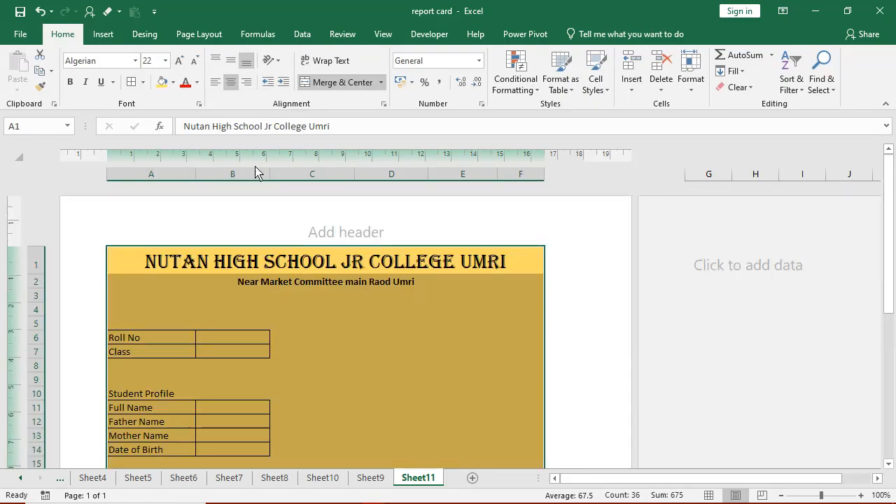
{"action": "left_click", "coordinate": [400, 311]}
{"action": "scroll", "coordinate": [389, 313], "scroll_direction": "down", "scroll_amount": 7}
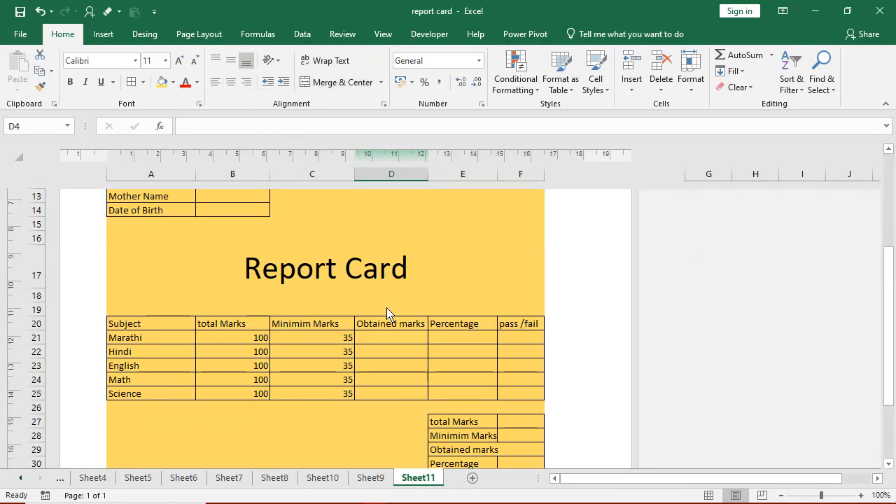
{"action": "scroll", "coordinate": [388, 313], "scroll_direction": "up", "scroll_amount": 4}
{"action": "scroll", "coordinate": [390, 313], "scroll_direction": "down", "scroll_amount": 1}
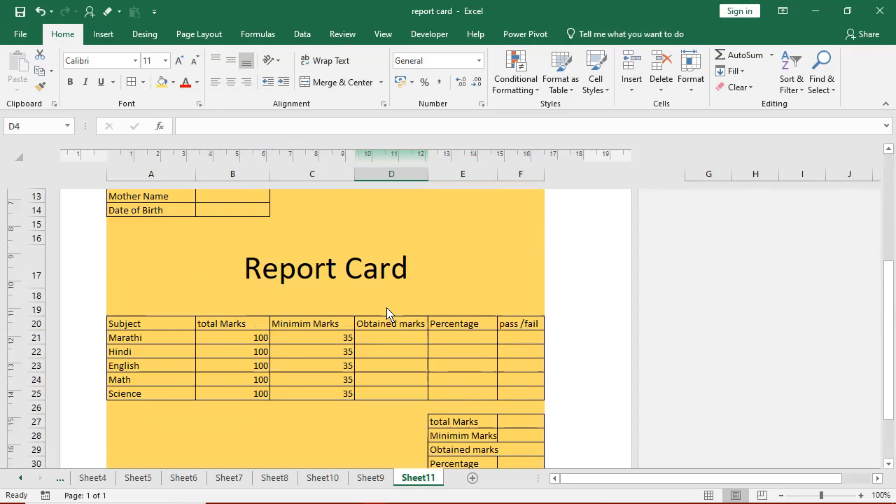
{"action": "scroll", "coordinate": [389, 313], "scroll_direction": "up", "scroll_amount": 3}
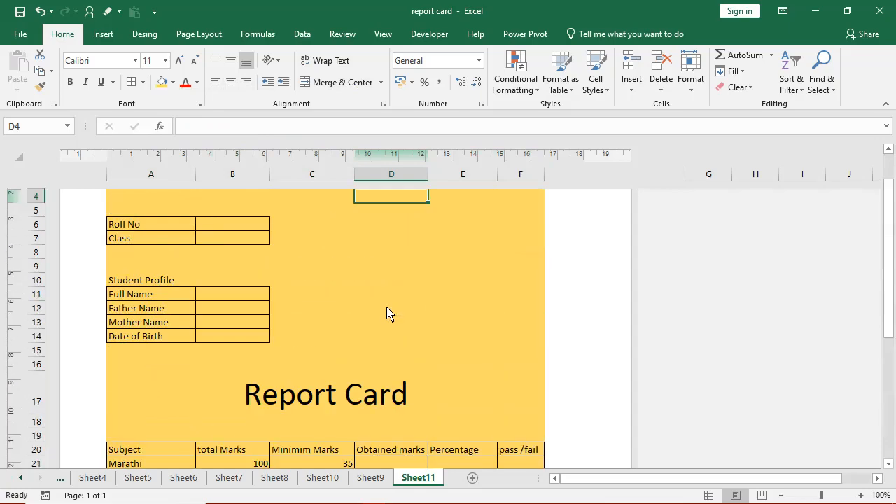
{"action": "scroll", "coordinate": [353, 354], "scroll_direction": "up", "scroll_amount": 2}
{"action": "scroll", "coordinate": [340, 362], "scroll_direction": "down", "scroll_amount": 7}
{"action": "scroll", "coordinate": [371, 352], "scroll_direction": "up", "scroll_amount": 4}
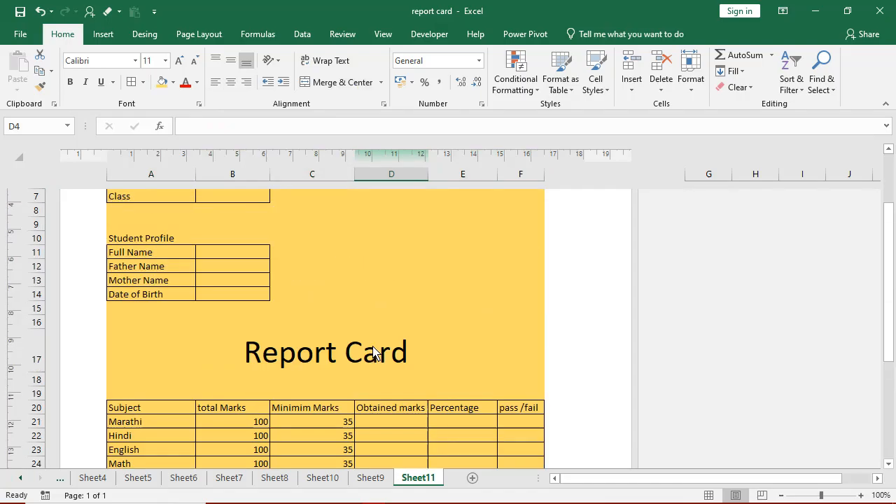
{"action": "scroll", "coordinate": [371, 353], "scroll_direction": "down", "scroll_amount": 4}
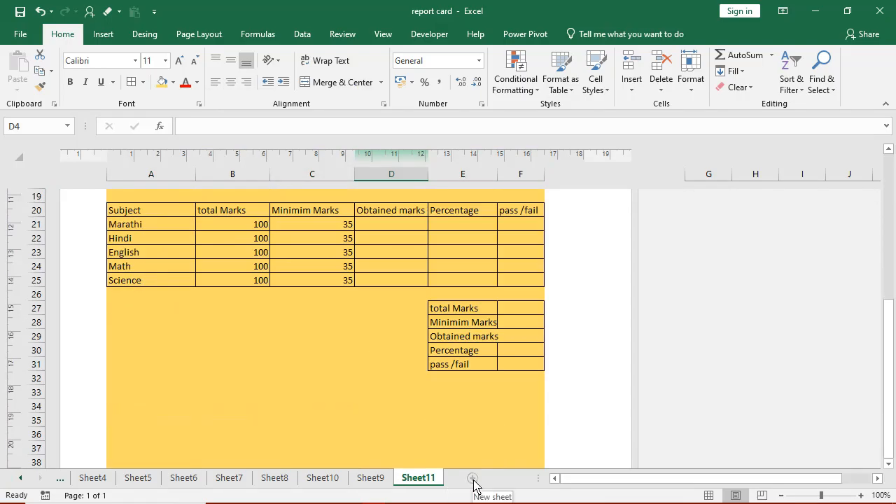
- Add Sheet12 and paste the Roll No and Class labels transposed across A1:B1
{"action": "left_click", "coordinate": [473, 480]}
{"action": "left_click", "coordinate": [418, 477]}
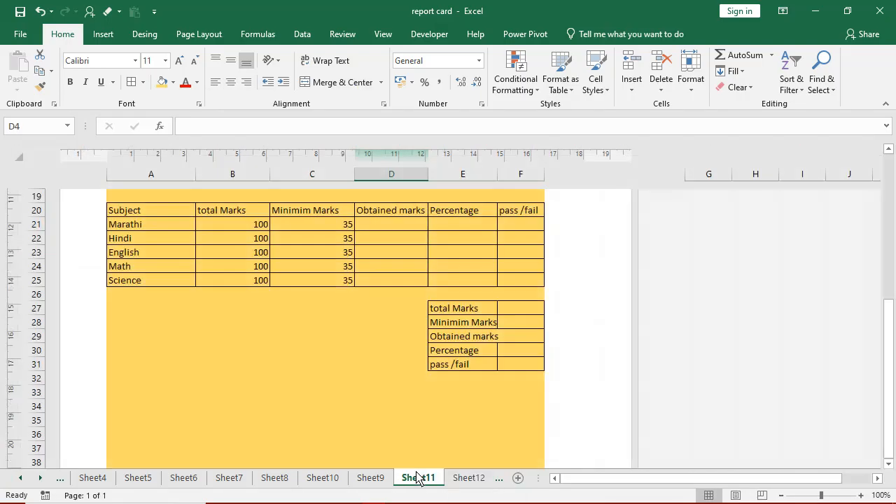
{"action": "scroll", "coordinate": [290, 360], "scroll_direction": "up", "scroll_amount": 5}
{"action": "scroll", "coordinate": [270, 336], "scroll_direction": "up", "scroll_amount": 3}
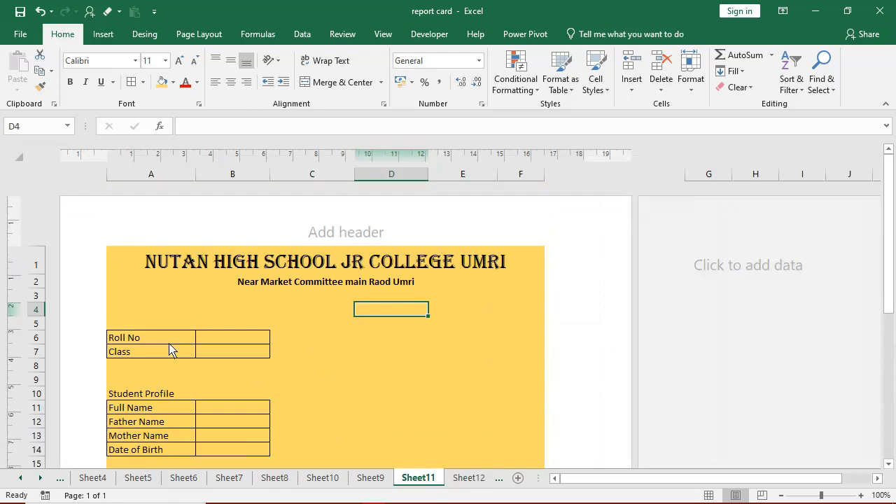
{"action": "left_click_drag", "start_coordinate": [168, 337], "coordinate": [170, 350]}
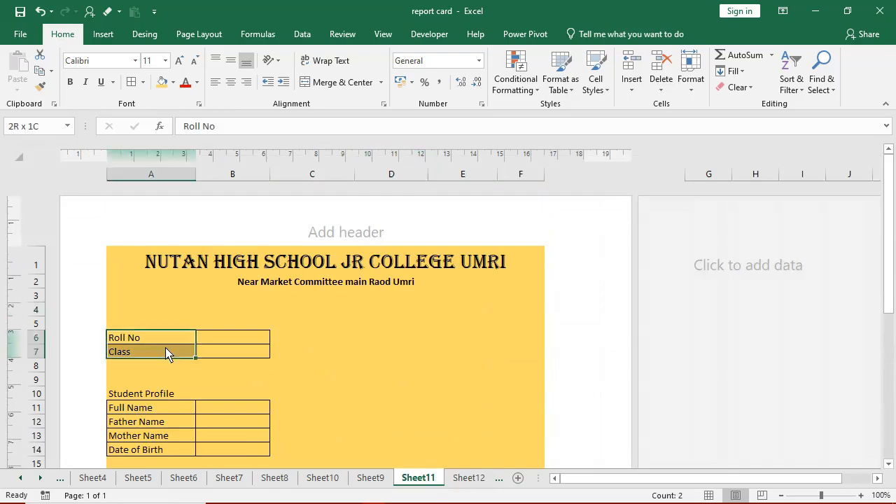
{"action": "left_click", "coordinate": [40, 72]}
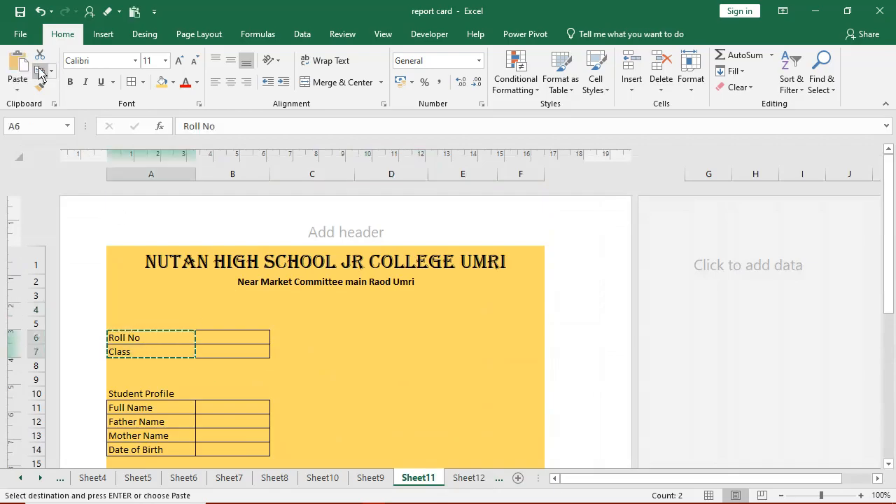
{"action": "left_click", "coordinate": [466, 479]}
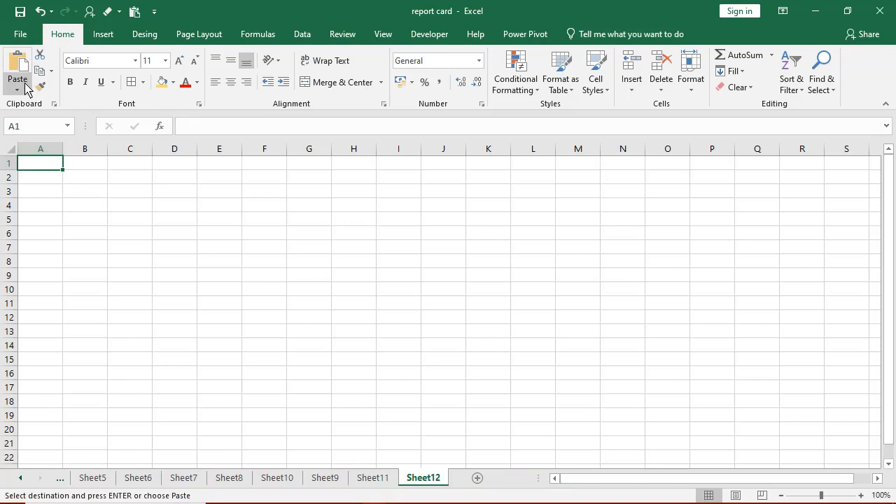
{"action": "left_click", "coordinate": [24, 88]}
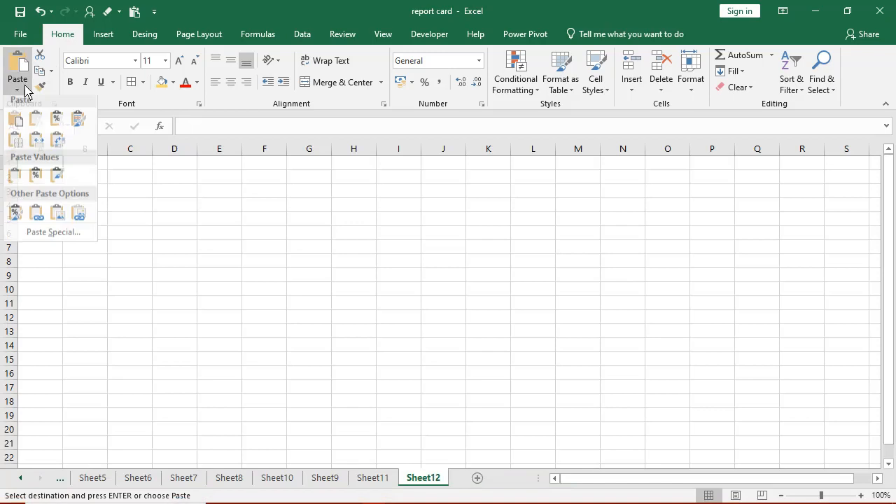
{"action": "left_click", "coordinate": [60, 145]}
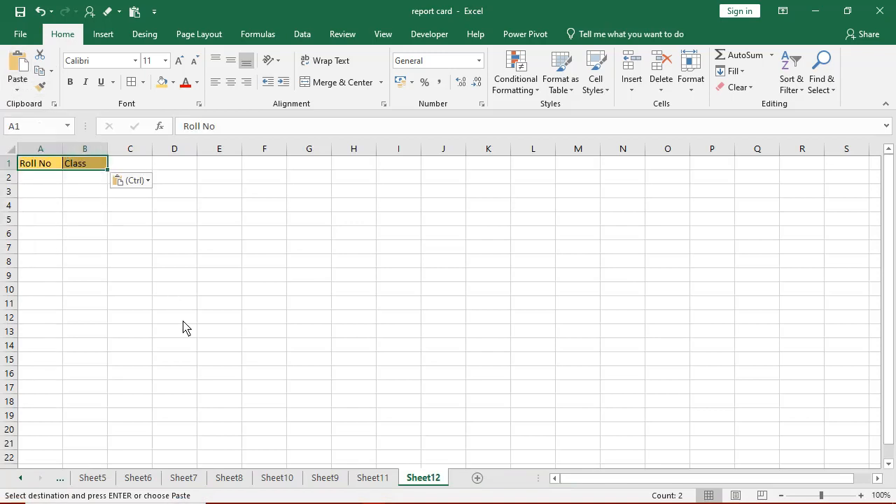
- Copy the Full Name to Date of Birth labels from the report card and add another blank sheet
{"action": "left_click", "coordinate": [373, 478]}
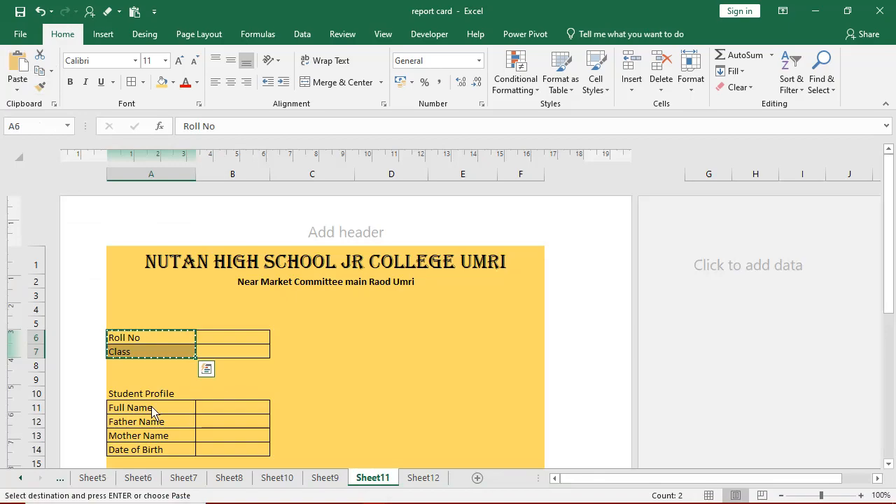
{"action": "left_click_drag", "start_coordinate": [155, 413], "coordinate": [160, 456]}
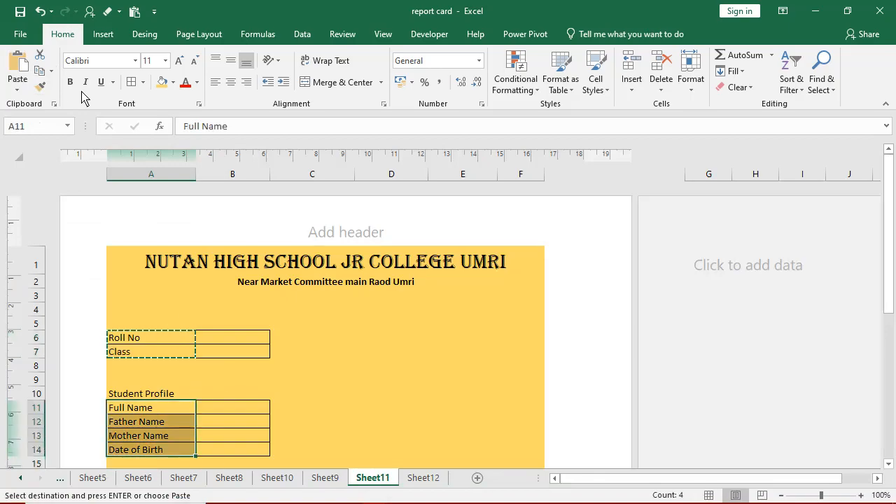
{"action": "left_click", "coordinate": [40, 71]}
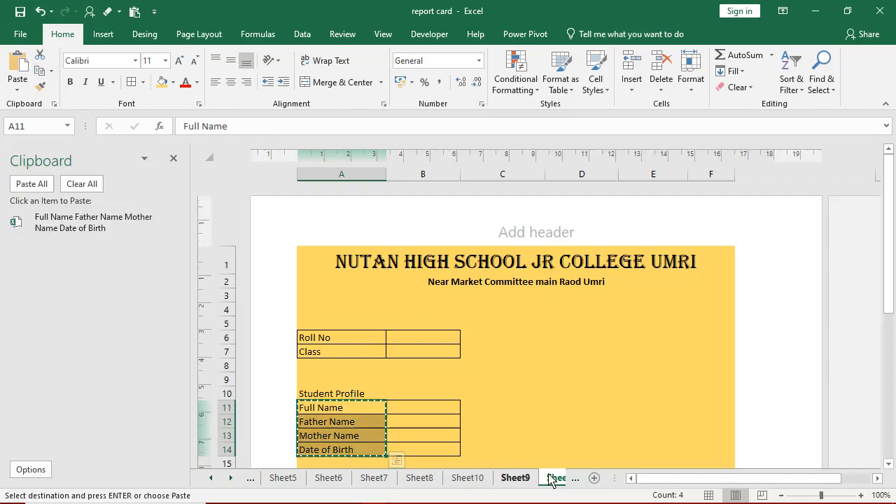
{"action": "left_click", "coordinate": [594, 478]}
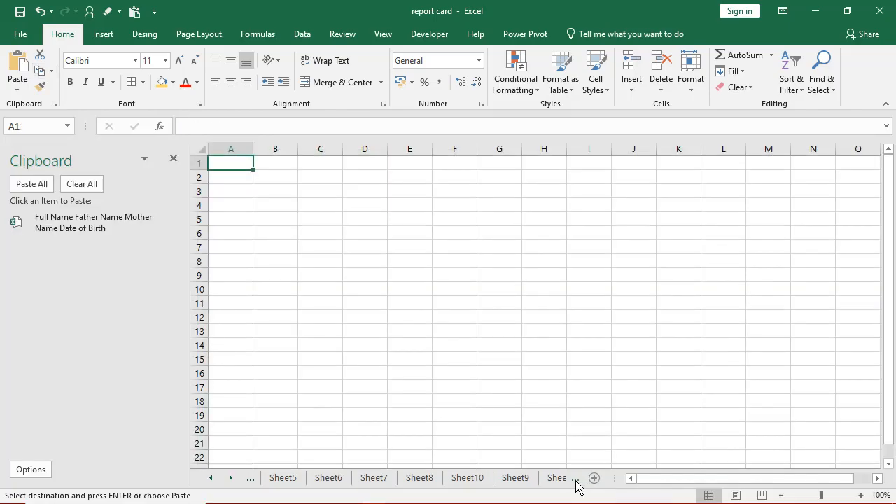
- Paste the Full Name to Date of Birth labels transposed across C1:F1 of Sheet12
{"action": "left_click", "coordinate": [574, 478]}
{"action": "left_click", "coordinate": [572, 479]}
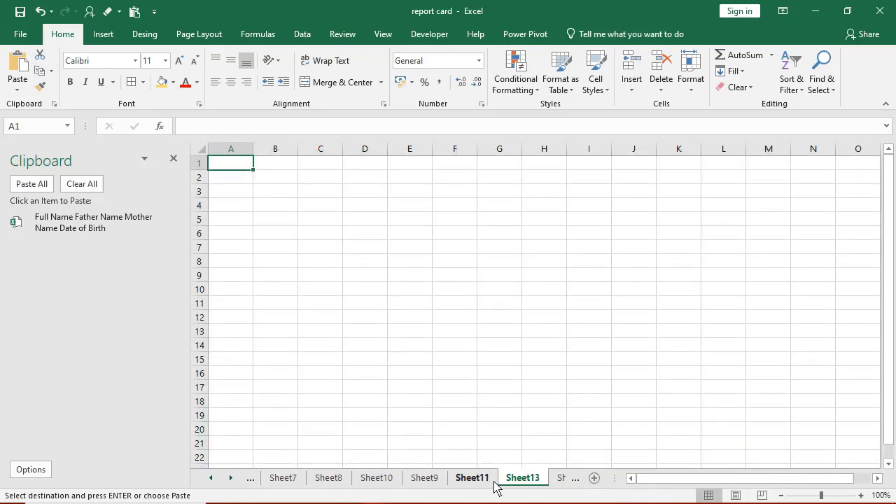
{"action": "left_click", "coordinate": [561, 478]}
{"action": "key", "text": "ctrl+v"}
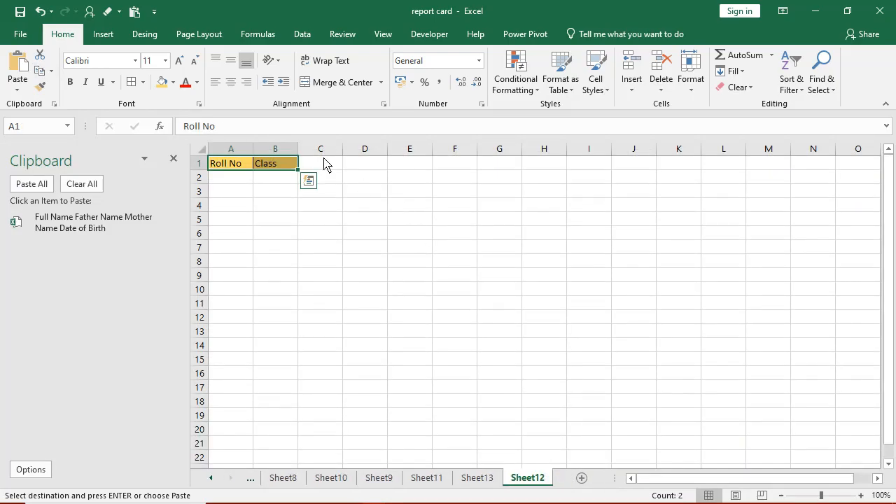
{"action": "left_click", "coordinate": [324, 163]}
{"action": "left_click", "coordinate": [17, 89]}
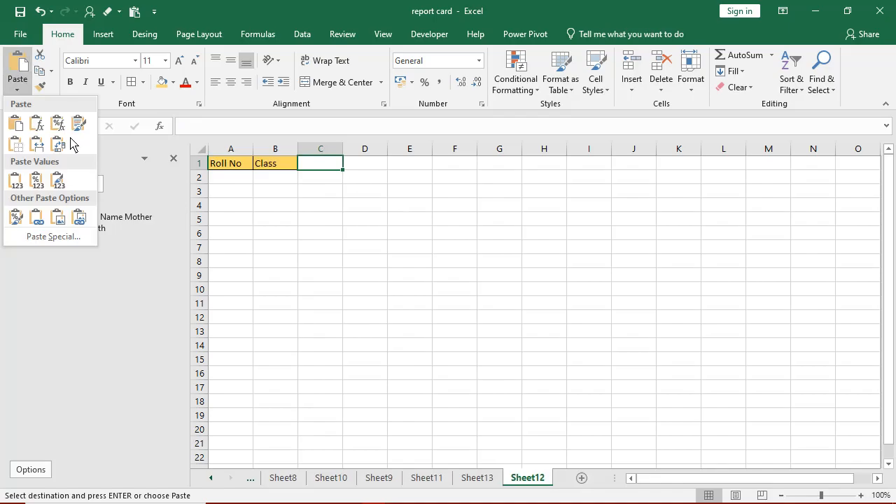
{"action": "left_click", "coordinate": [58, 145]}
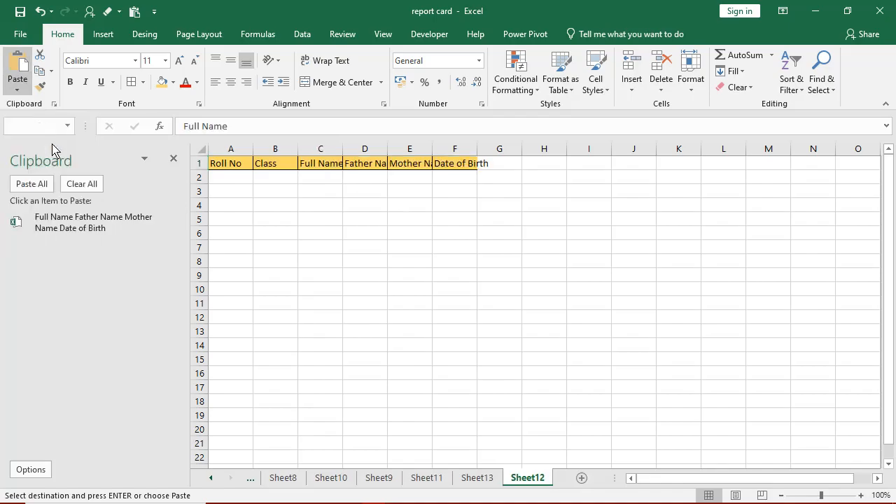
- Delete the spare blank Sheet13
{"action": "left_click", "coordinate": [482, 477]}
{"action": "right_click", "coordinate": [483, 478]}
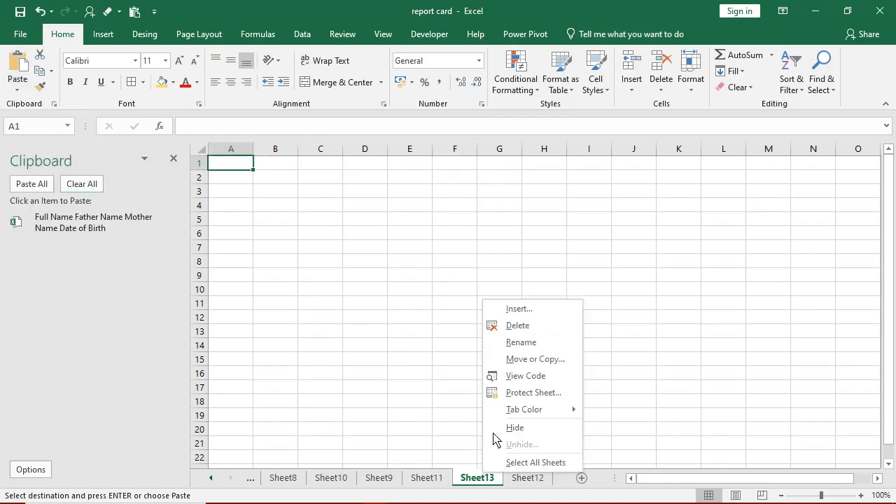
{"action": "left_click", "coordinate": [521, 329]}
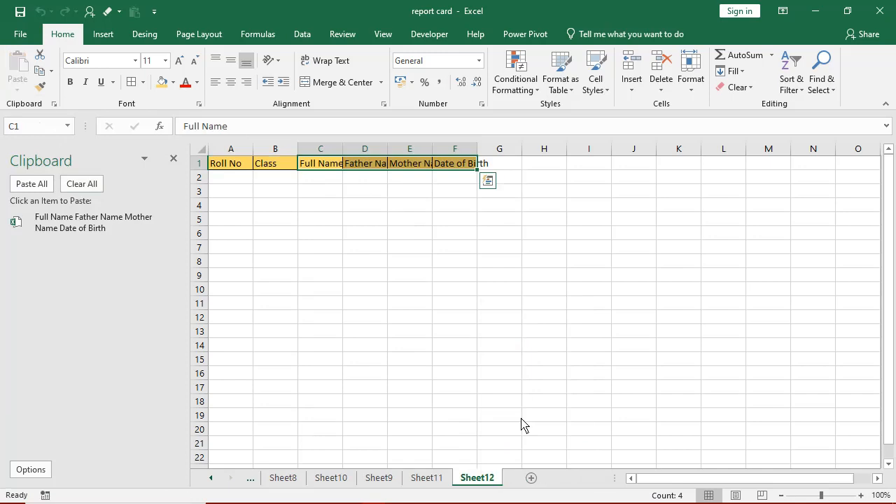
{"action": "left_click", "coordinate": [426, 477]}
- Copy the subjects Marathi to Science and paste them transposed across G1:K1 of Sheet12
{"action": "scroll", "coordinate": [342, 381], "scroll_direction": "down", "scroll_amount": 5}
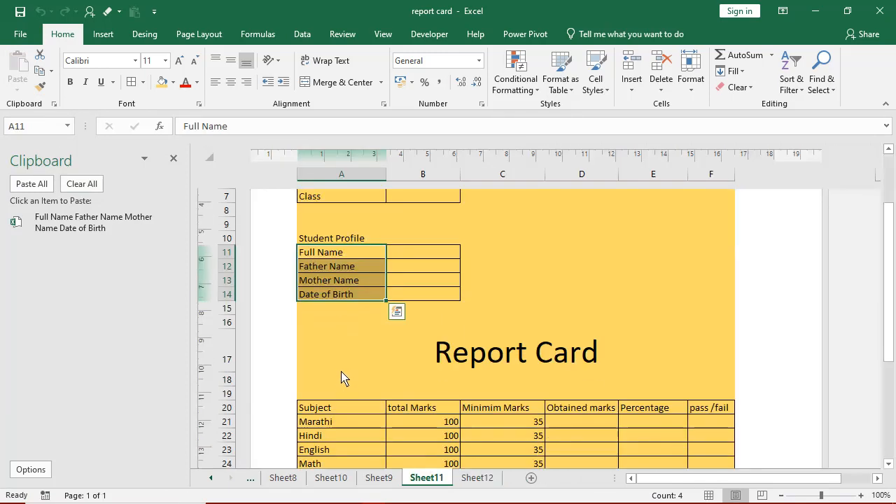
{"action": "left_click_drag", "start_coordinate": [342, 383], "coordinate": [345, 434]}
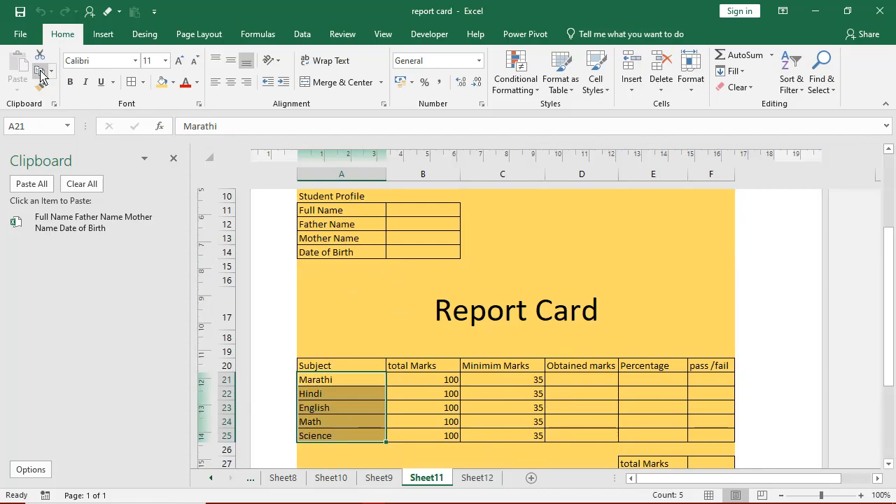
{"action": "left_click", "coordinate": [40, 75]}
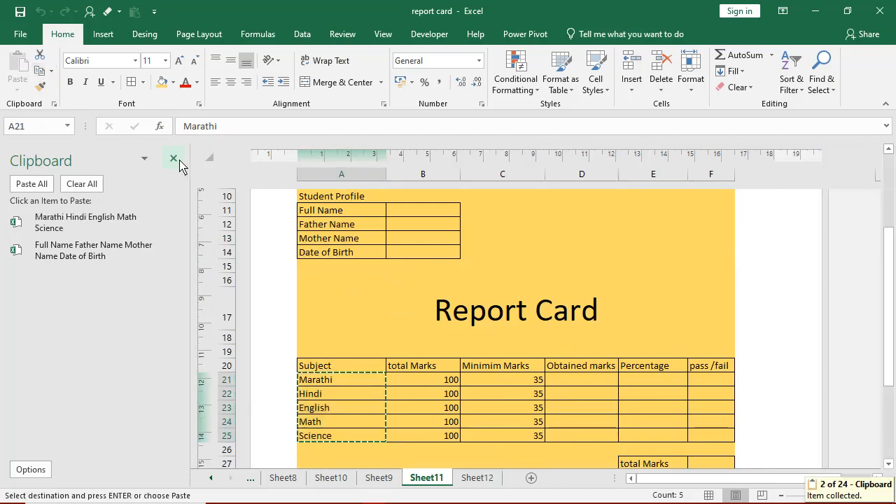
{"action": "left_click", "coordinate": [173, 159]}
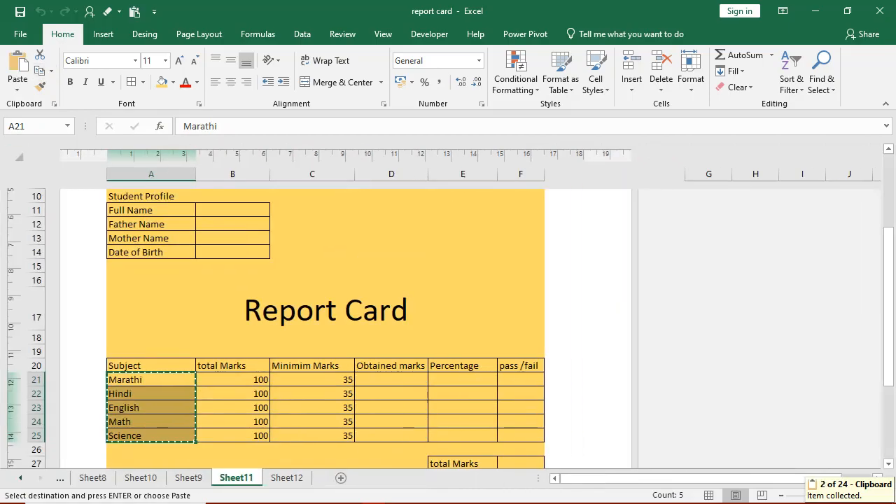
{"action": "left_click", "coordinate": [295, 479]}
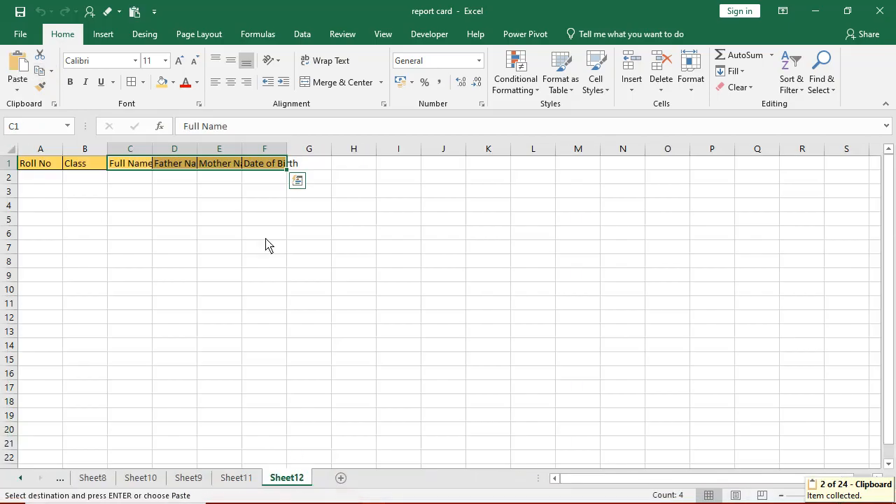
{"action": "left_click", "coordinate": [314, 168]}
{"action": "left_click", "coordinate": [18, 90]}
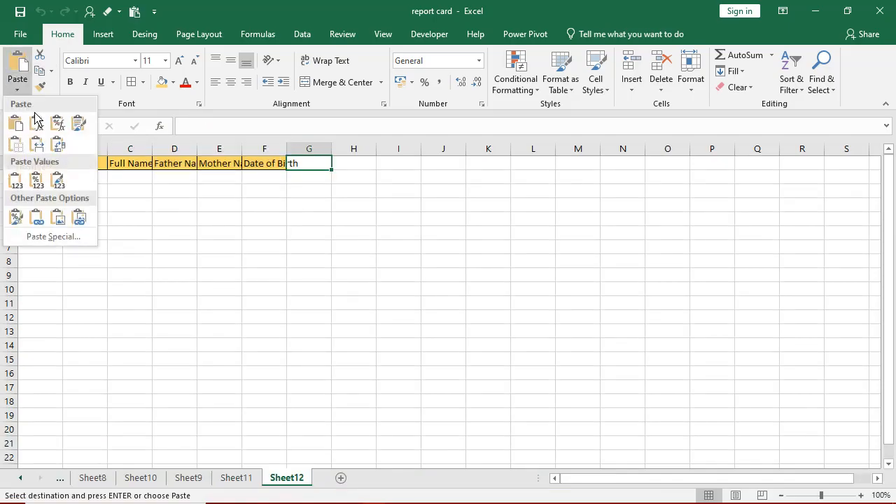
{"action": "left_click", "coordinate": [59, 146]}
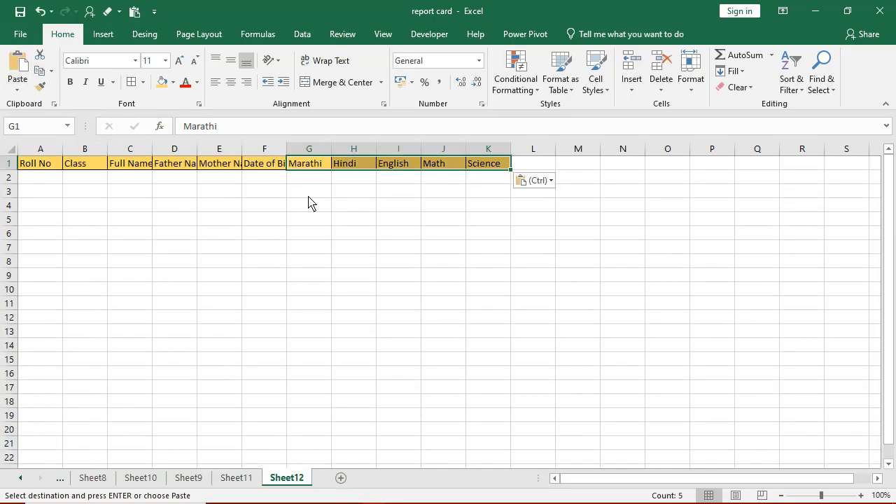
- Widen columns C, D, F and G so Full Name, Father Name and Date of Birth fit
{"action": "left_click_drag", "start_coordinate": [265, 149], "coordinate": [297, 153]}
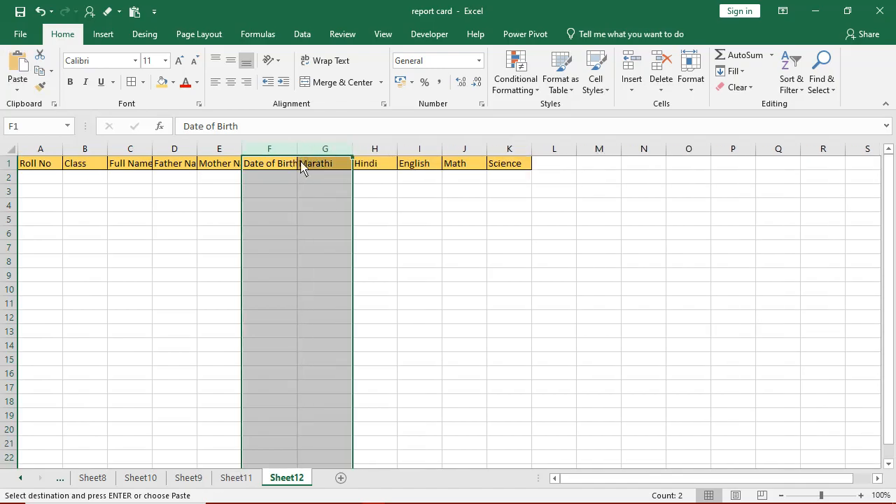
{"action": "left_click_drag", "start_coordinate": [197, 149], "coordinate": [221, 156]}
{"action": "left_click_drag", "start_coordinate": [152, 149], "coordinate": [218, 160]}
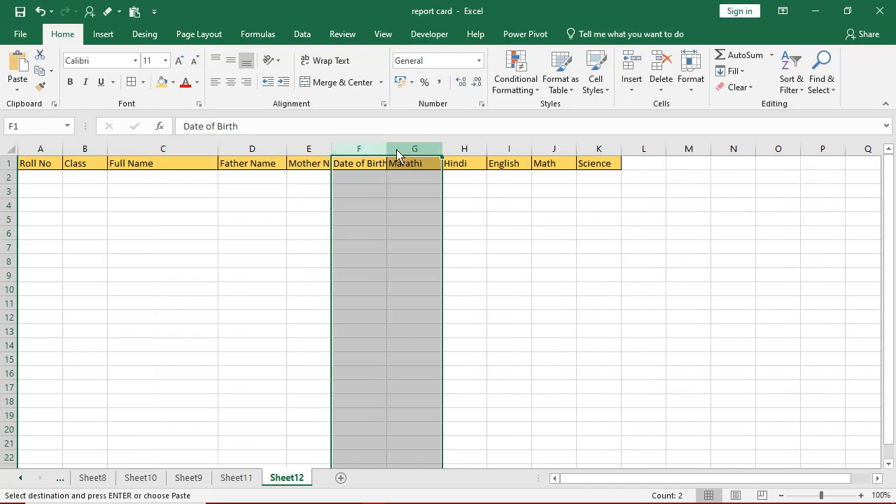
{"action": "left_click_drag", "start_coordinate": [387, 150], "coordinate": [402, 150]}
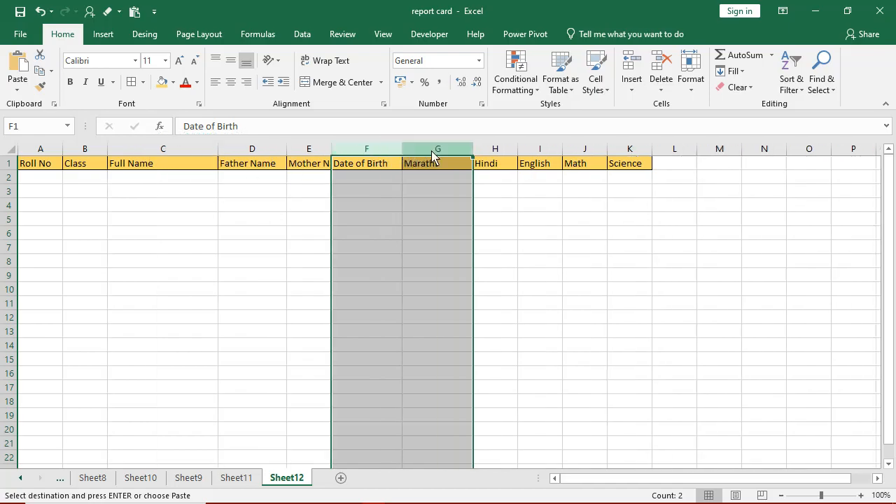
{"action": "left_click", "coordinate": [483, 236]}
- Copy the total marks of 100 and paste them transposed across G2:K2 of Sheet12
{"action": "left_click", "coordinate": [236, 478]}
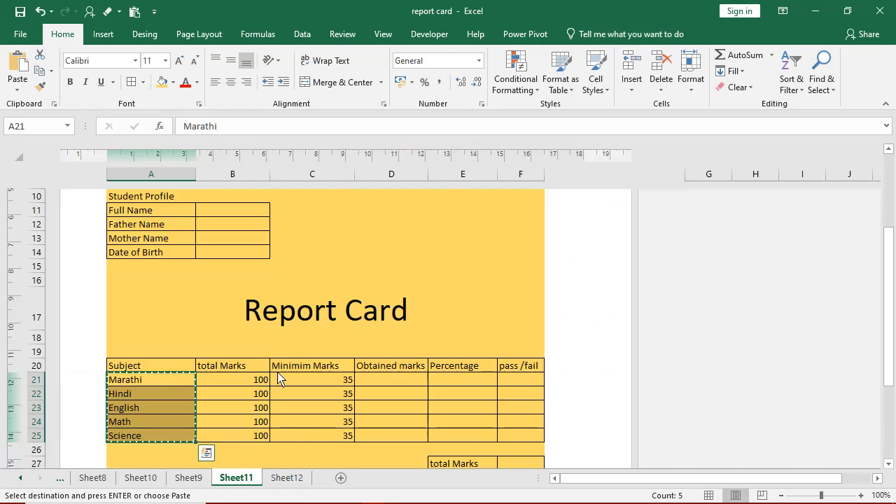
{"action": "left_click_drag", "start_coordinate": [240, 380], "coordinate": [242, 435]}
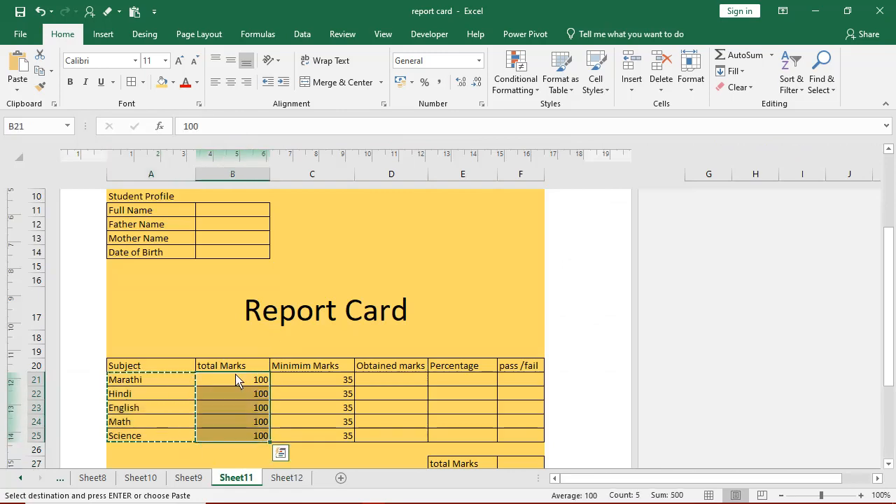
{"action": "left_click", "coordinate": [39, 73]}
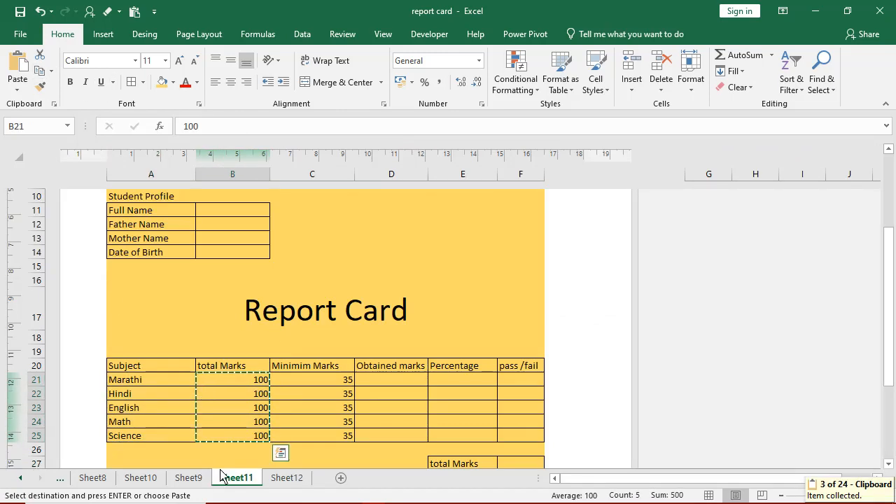
{"action": "left_click", "coordinate": [284, 481]}
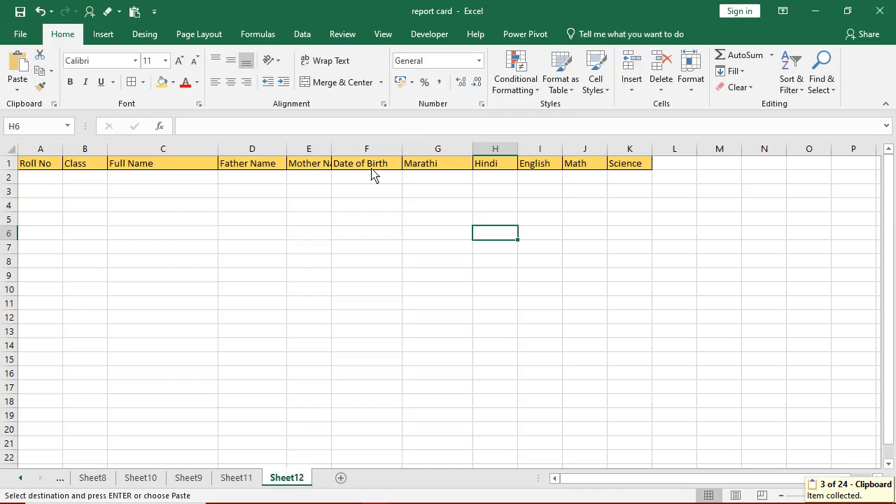
{"action": "left_click", "coordinate": [422, 181]}
{"action": "left_click", "coordinate": [18, 87]}
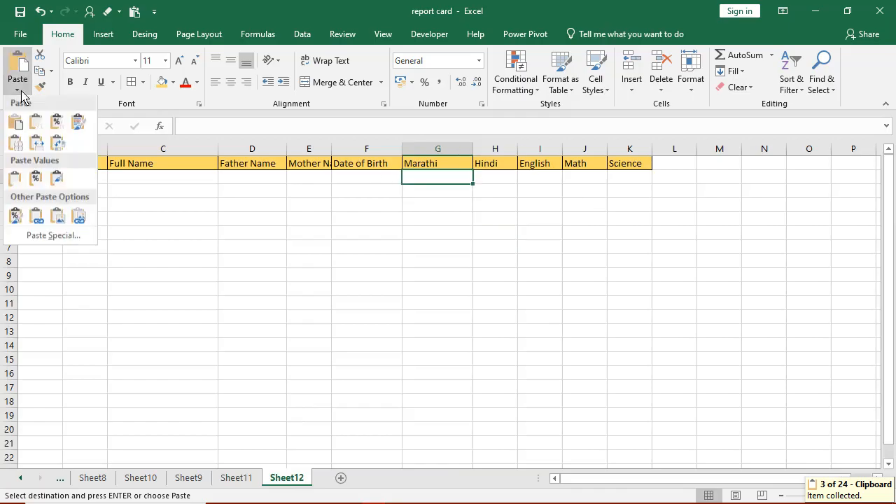
{"action": "left_click", "coordinate": [61, 152]}
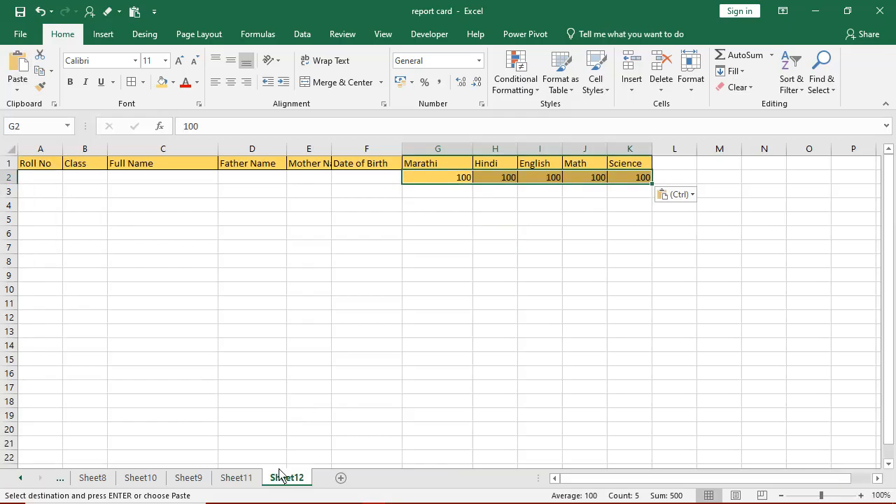
- Copy the minimum marks of 35 and paste them transposed across G3:K3 of Sheet12
{"action": "left_click", "coordinate": [236, 477]}
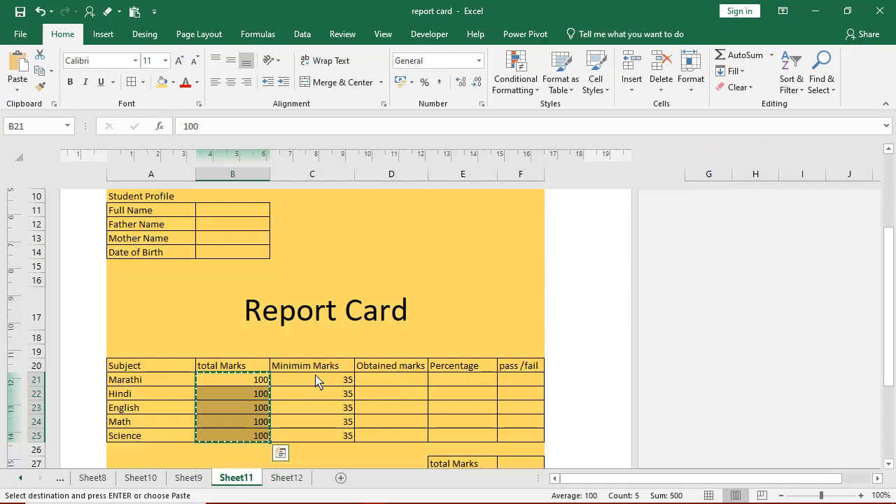
{"action": "left_click_drag", "start_coordinate": [315, 378], "coordinate": [316, 436]}
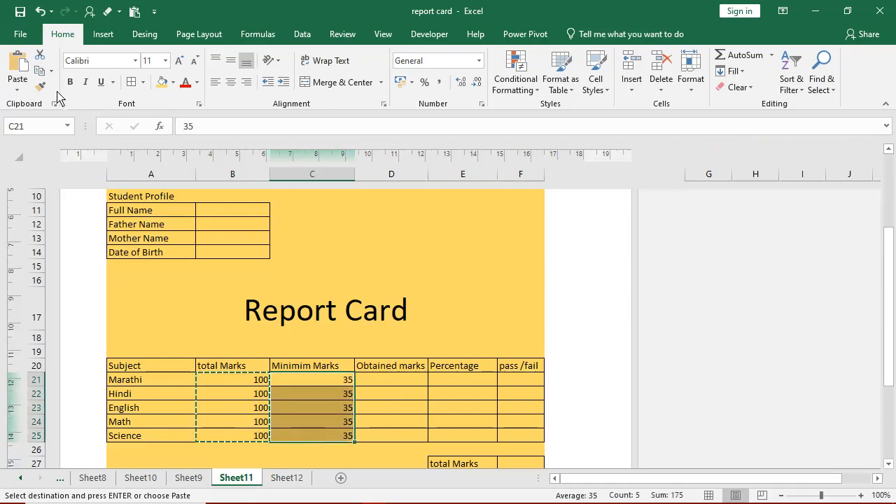
{"action": "left_click", "coordinate": [40, 70]}
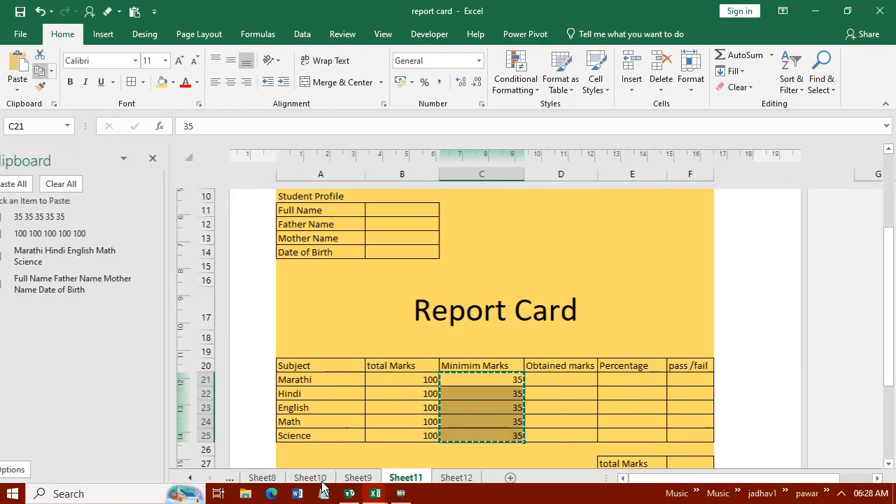
{"action": "left_click", "coordinate": [468, 479]}
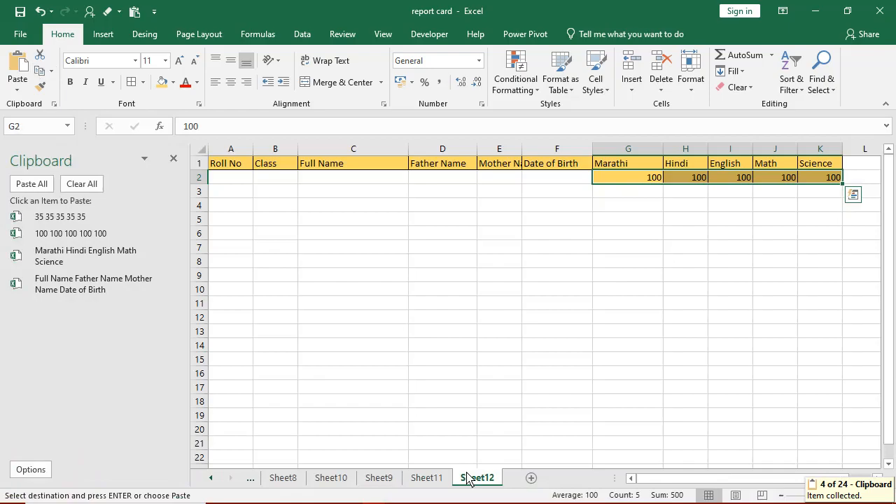
{"action": "left_click", "coordinate": [617, 196]}
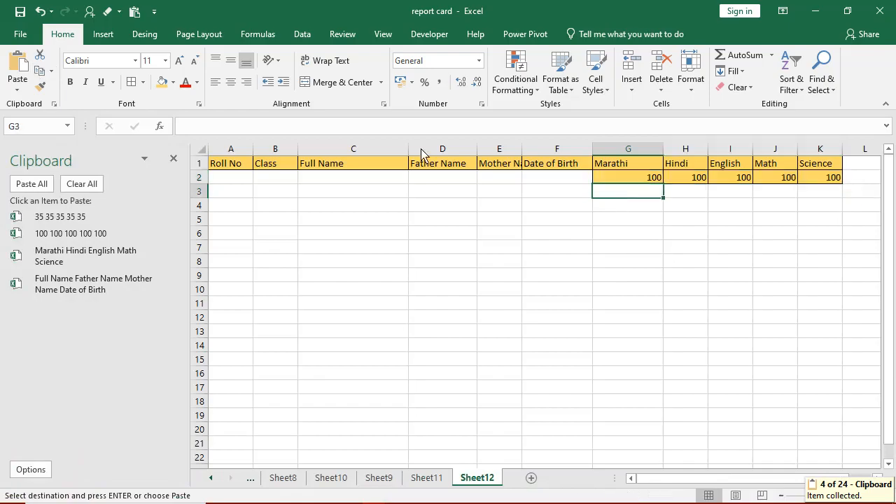
{"action": "left_click", "coordinate": [17, 88]}
{"action": "left_click", "coordinate": [59, 145]}
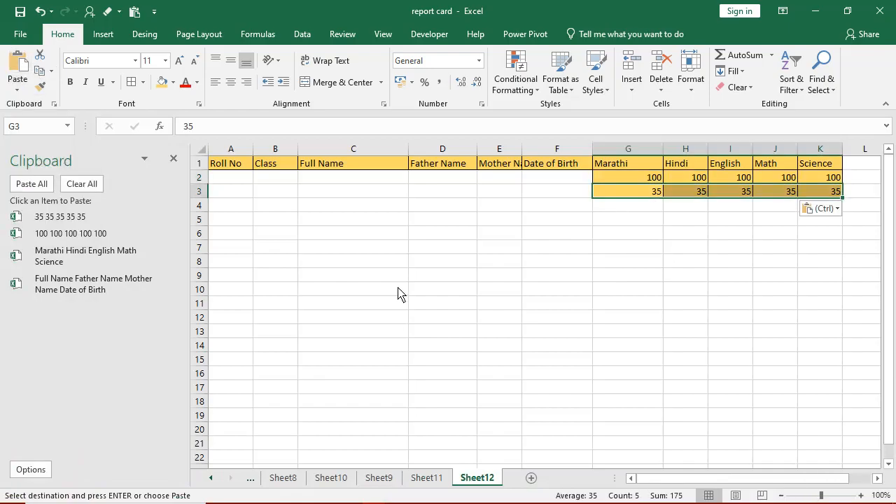
- Merge the range A2:F3 into a single cell
{"action": "left_click", "coordinate": [400, 294]}
{"action": "left_click", "coordinate": [224, 180]}
{"action": "left_click_drag", "start_coordinate": [281, 186], "coordinate": [550, 198]}
{"action": "left_click", "coordinate": [343, 84]}
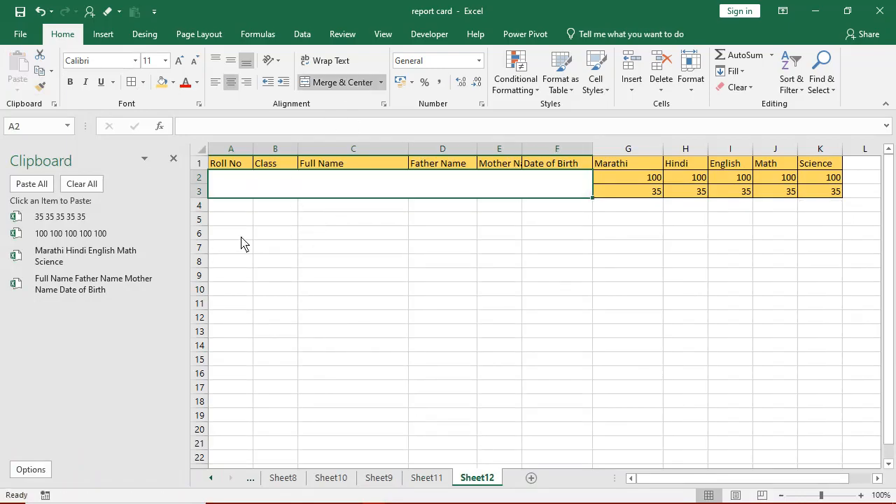
- Enter the student's roll number, class SSC, full name, parents' names and date of birth in row 4
{"action": "left_click", "coordinate": [233, 213]}
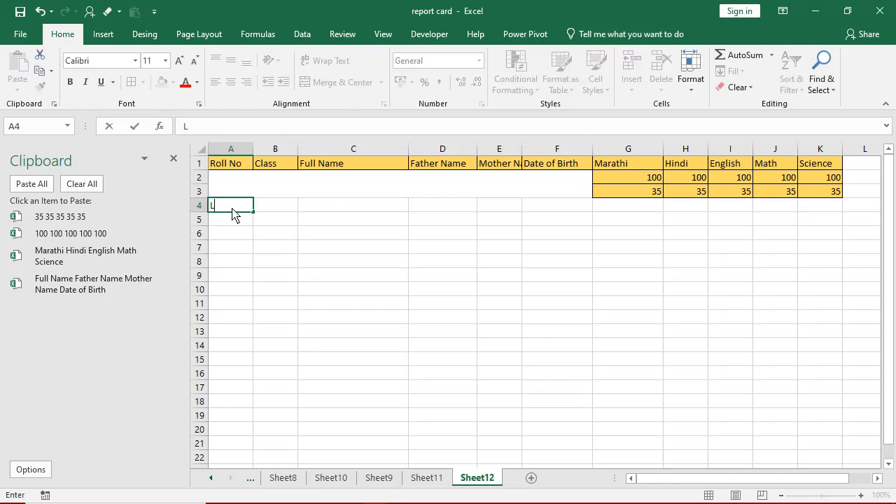
{"action": "key", "text": "Tab"}
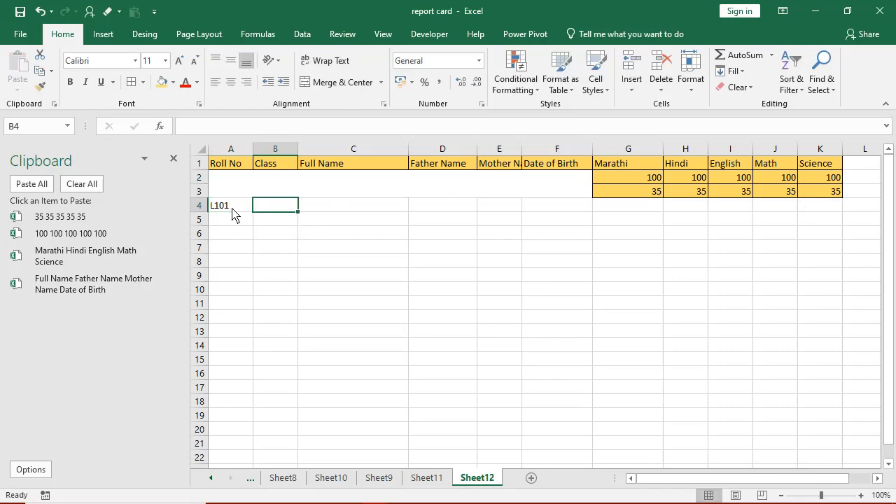
{"action": "type", "text": "SSC"}
{"action": "key", "text": "Tab"}
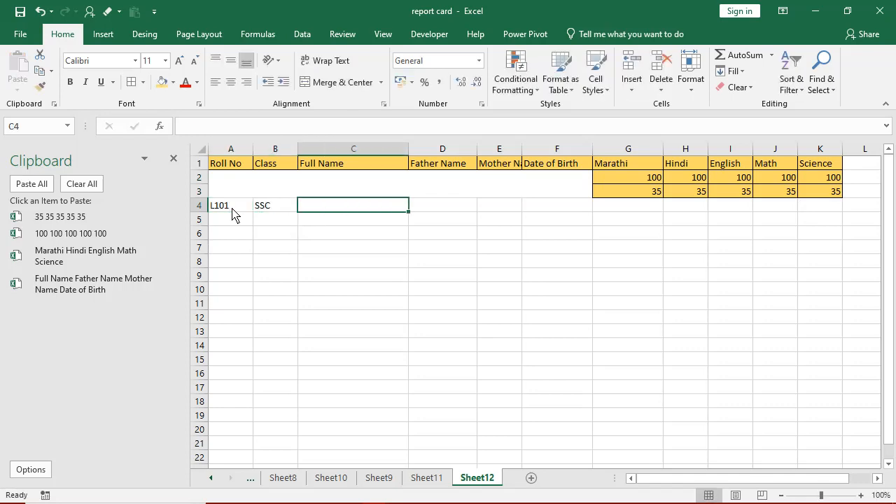
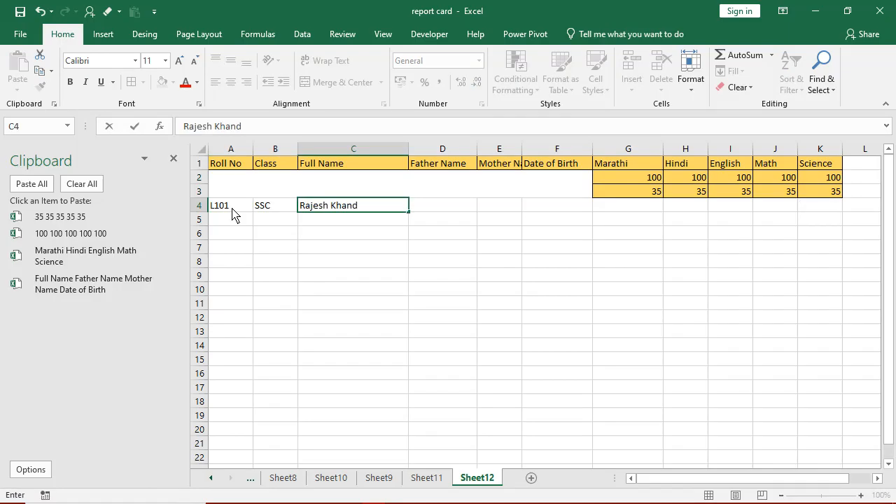
{"action": "key", "text": "Tab"}
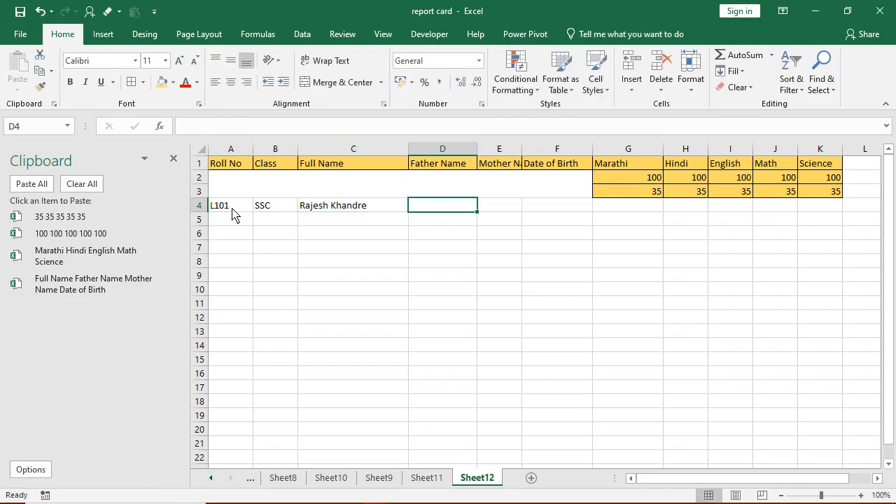
{"action": "type", "text": "Madhavrao"}
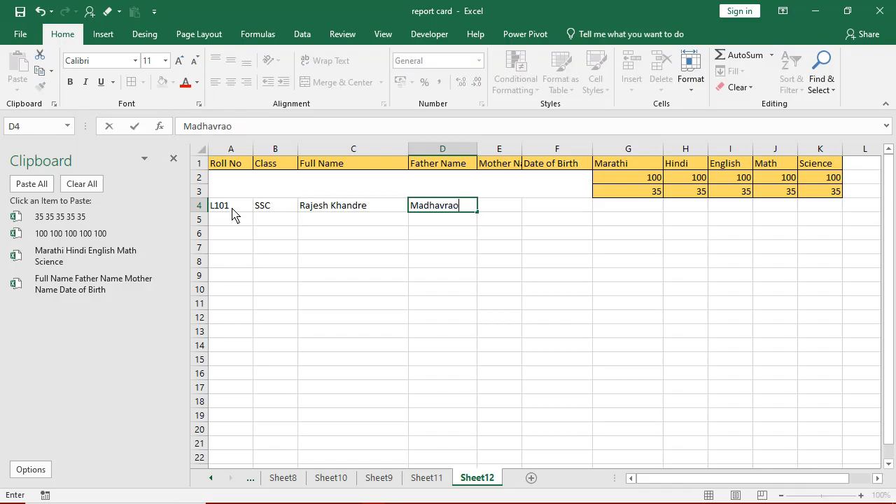
{"action": "key", "text": "Tab"}
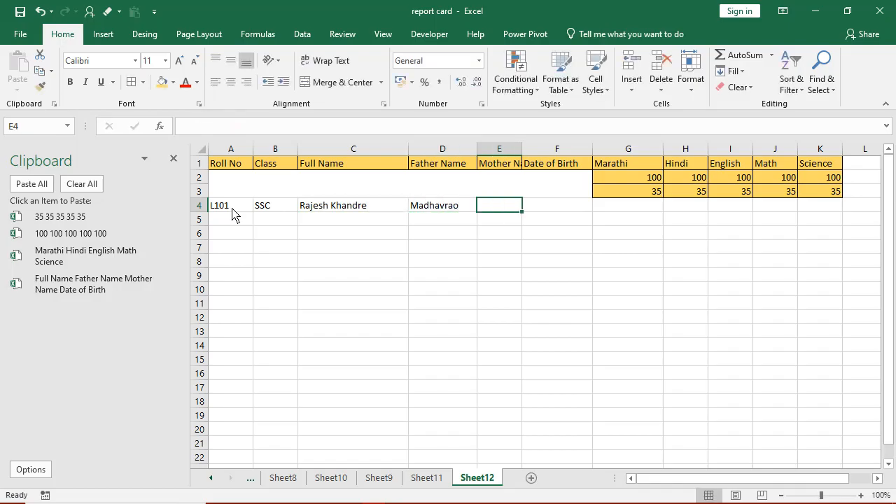
{"action": "type", "text": "dsf"}
{"action": "key", "text": "Tab"}
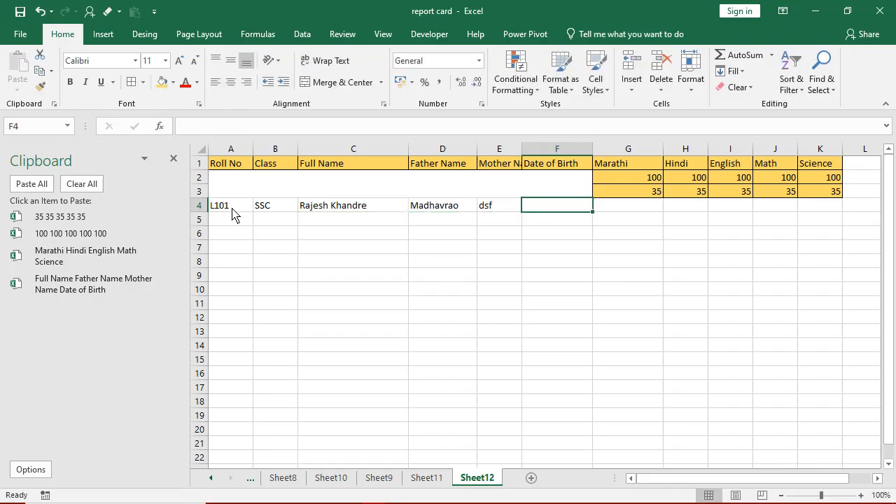
{"action": "type", "text": "01/05/2003"}
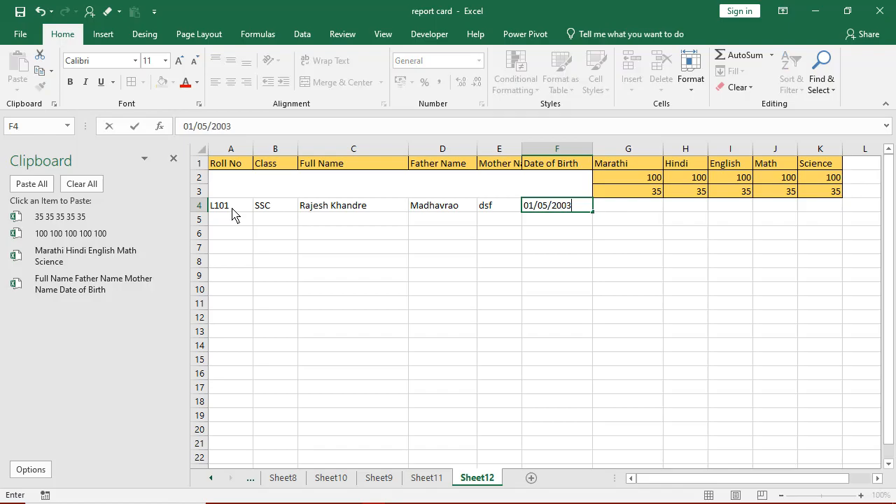
{"action": "key", "text": "Tab"}
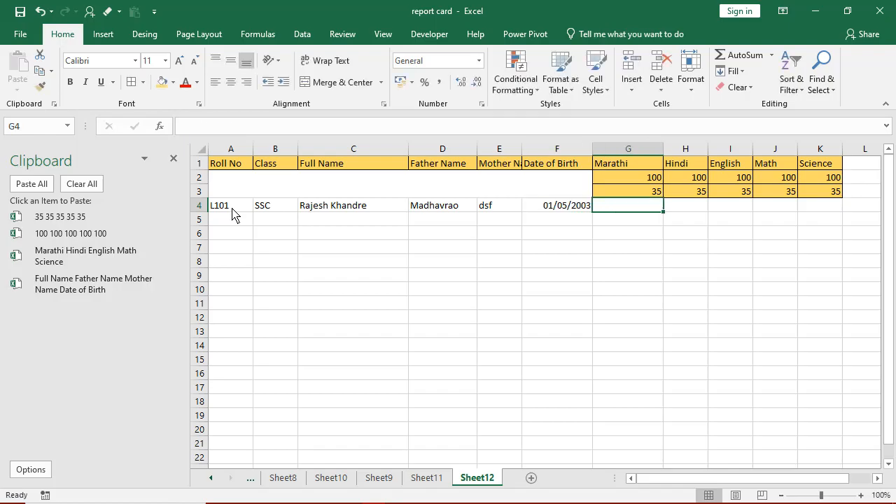
- Enter subject marks 55, 65, 85, 45 and 56 in row 4 and close the clipboard pane
{"action": "type", "text": "55"}
{"action": "key", "text": "Tab"}
{"action": "type", "text": "65"}
{"action": "key", "text": "Tab"}
{"action": "type", "text": "85"}
{"action": "key", "text": "Tab"}
{"action": "type", "text": "4"}
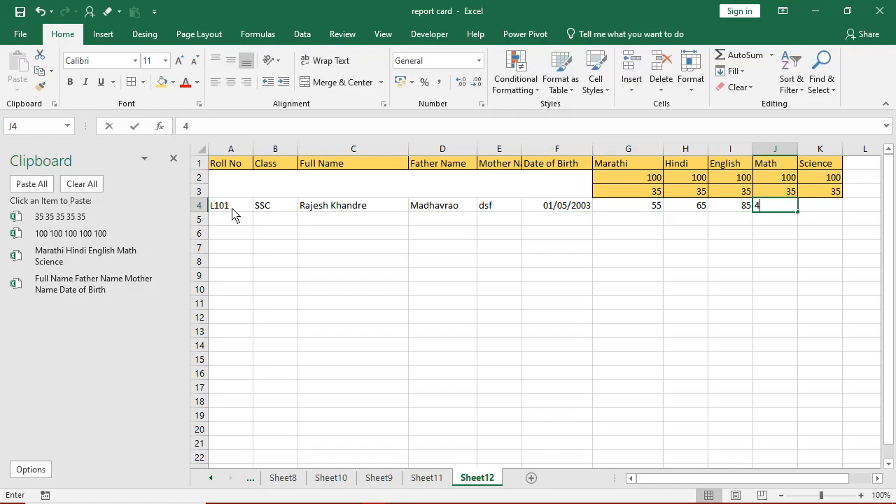
{"action": "type", "text": "5"}
{"action": "key", "text": "Tab"}
{"action": "type", "text": "56"}
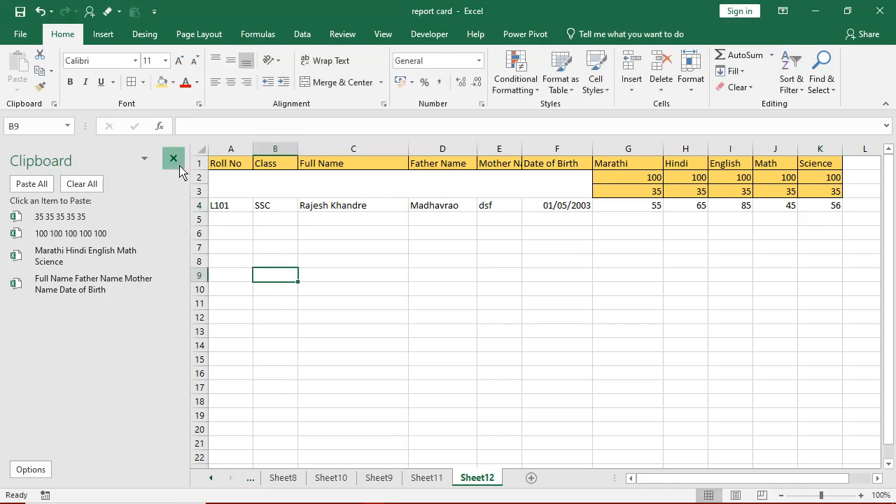
{"action": "left_click", "coordinate": [173, 158]}
- Bring up the Sheet11 report card and scroll through its school heading and Student Profile fields
{"action": "left_click", "coordinate": [252, 482]}
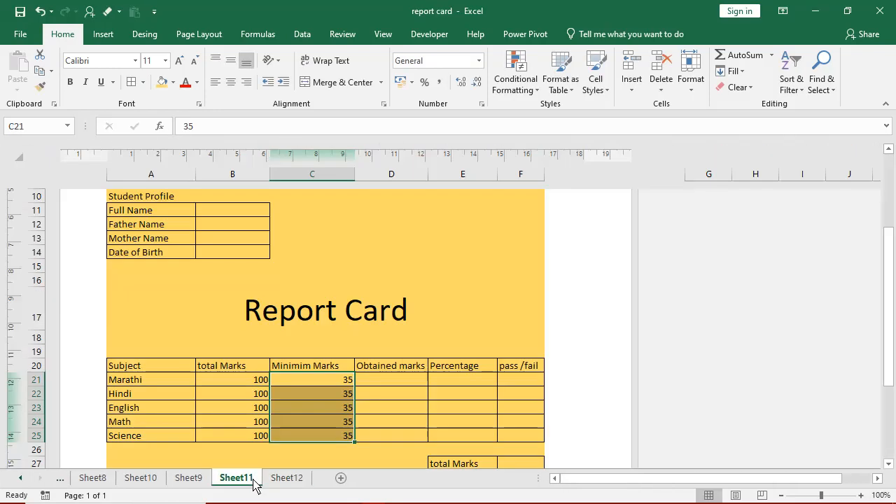
{"action": "left_click", "coordinate": [286, 479]}
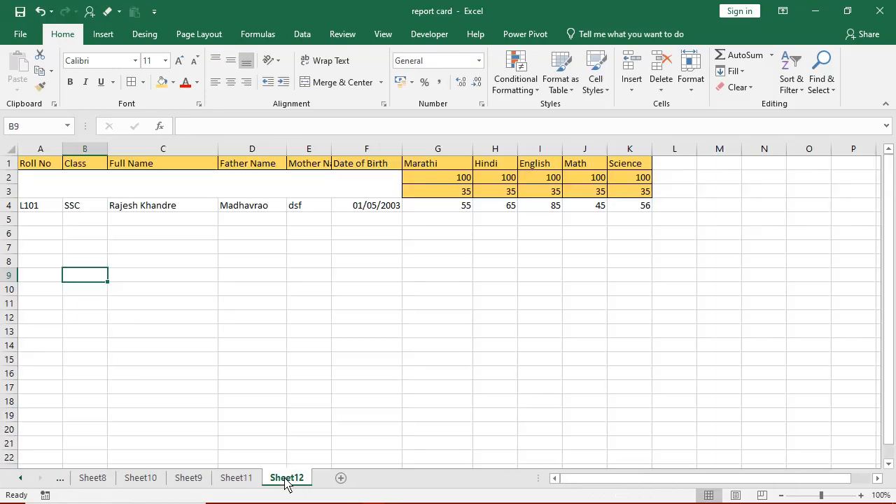
{"action": "left_click", "coordinate": [242, 481]}
{"action": "scroll", "coordinate": [240, 454], "scroll_direction": "up", "scroll_amount": 5}
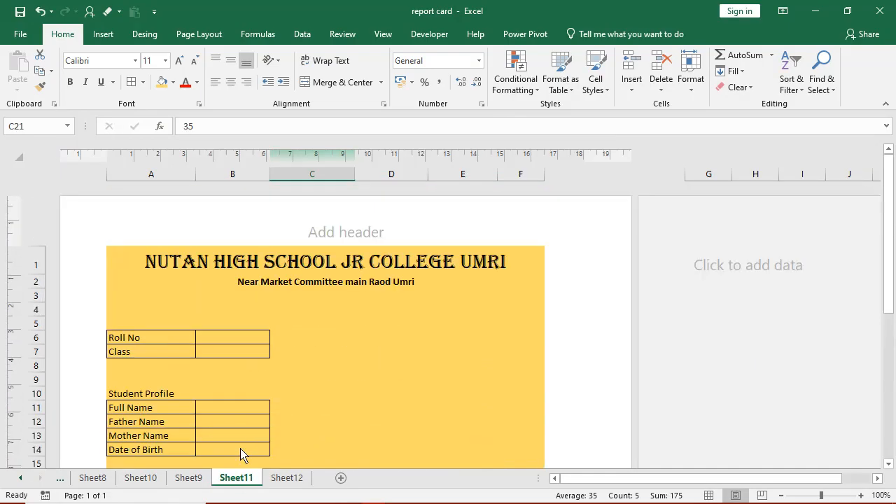
{"action": "scroll", "coordinate": [208, 427], "scroll_direction": "down", "scroll_amount": 8}
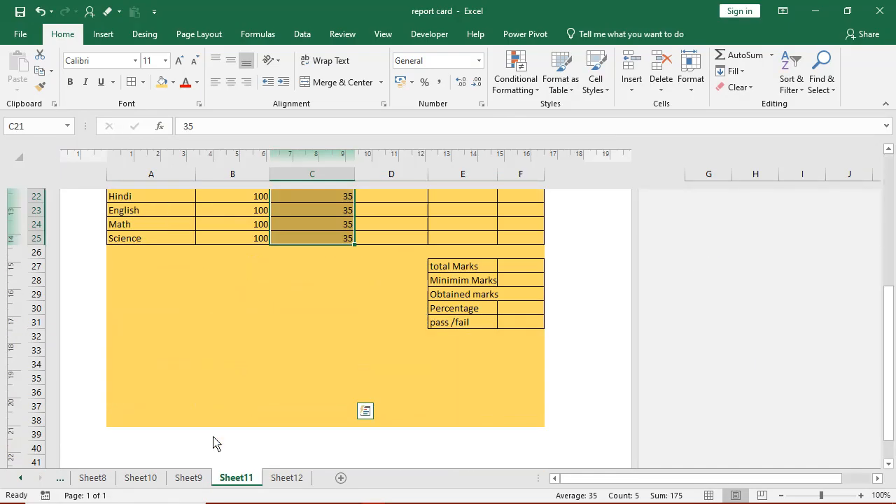
{"action": "scroll", "coordinate": [214, 442], "scroll_direction": "down", "scroll_amount": 1}
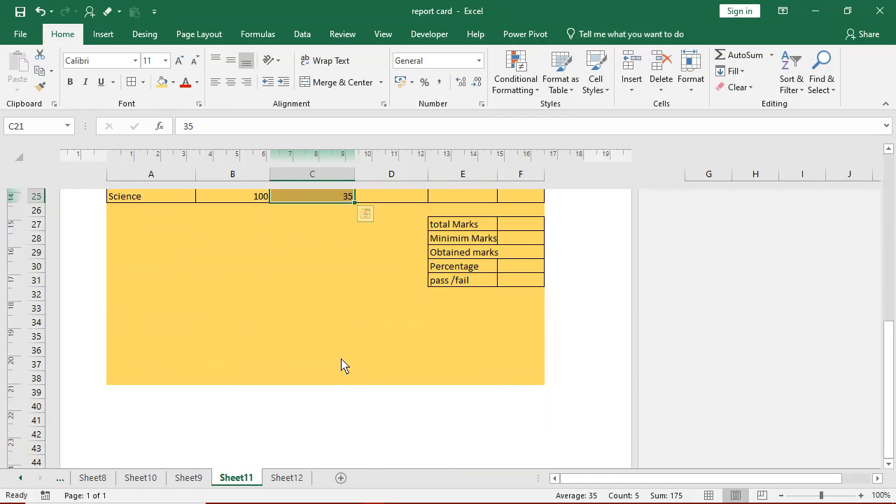
{"action": "scroll", "coordinate": [341, 365], "scroll_direction": "up", "scroll_amount": 9}
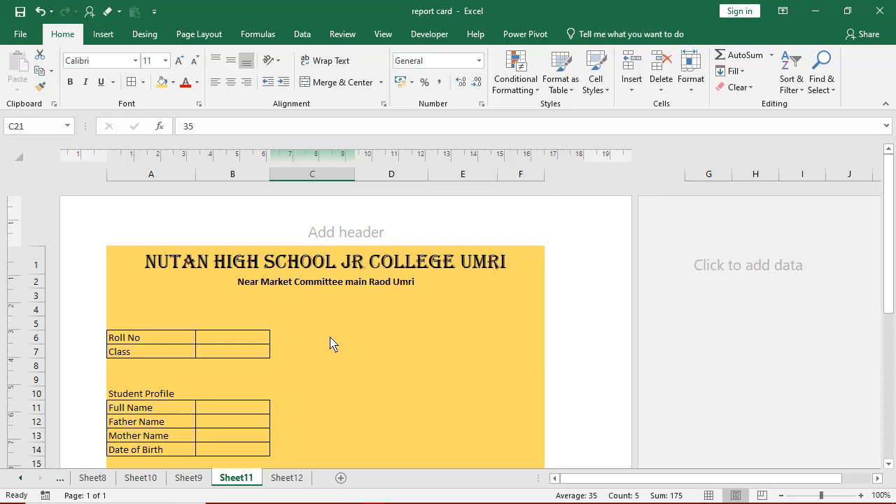
- Look over the marks table and select the Marathi pass/fail cell
{"action": "scroll", "coordinate": [333, 343], "scroll_direction": "down", "scroll_amount": 7}
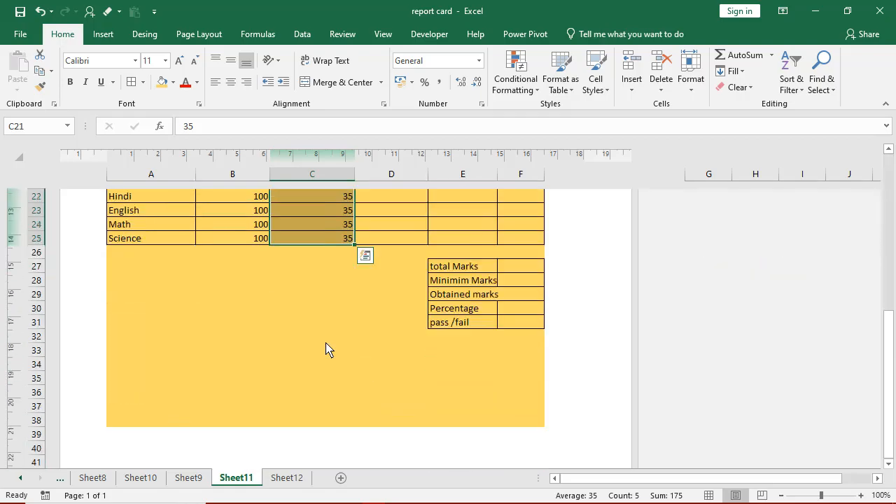
{"action": "scroll", "coordinate": [326, 348], "scroll_direction": "up", "scroll_amount": 7}
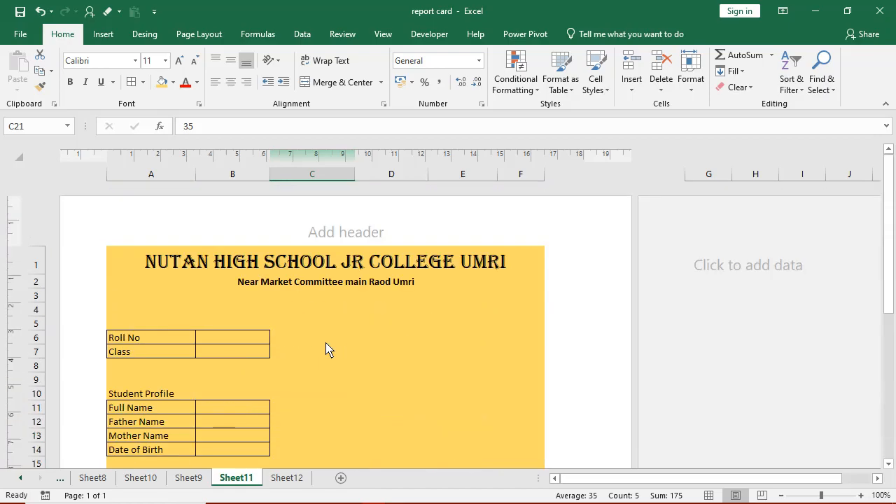
{"action": "scroll", "coordinate": [326, 348], "scroll_direction": "down", "scroll_amount": 7}
{"action": "scroll", "coordinate": [326, 349], "scroll_direction": "up", "scroll_amount": 3}
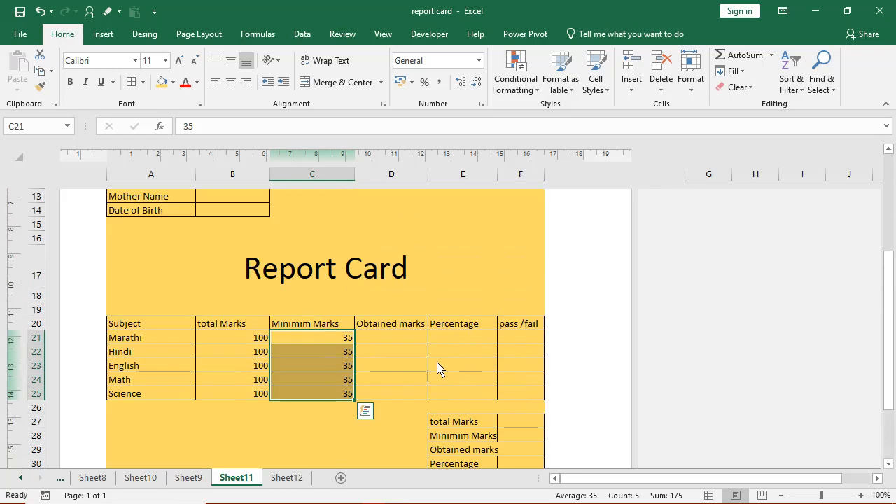
{"action": "key", "text": "Right"}
{"action": "key", "text": "Right"}
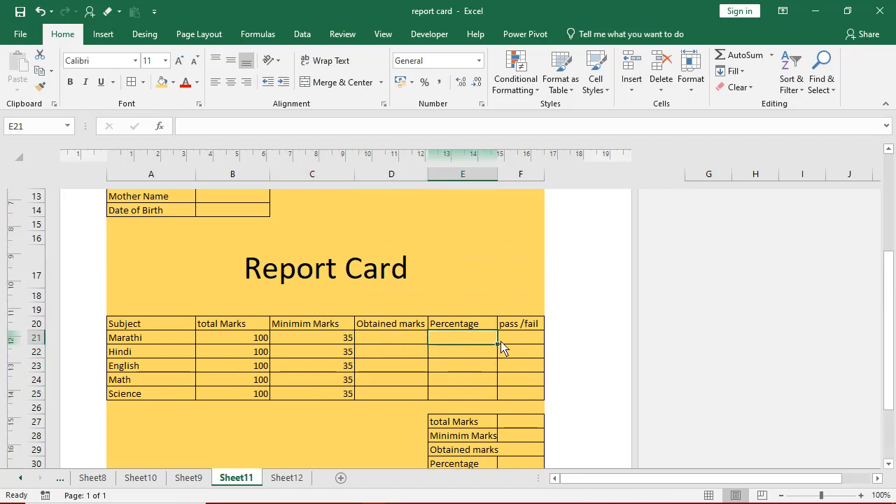
{"action": "left_click", "coordinate": [502, 341]}
{"action": "scroll", "coordinate": [192, 304], "scroll_direction": "up", "scroll_amount": 5}
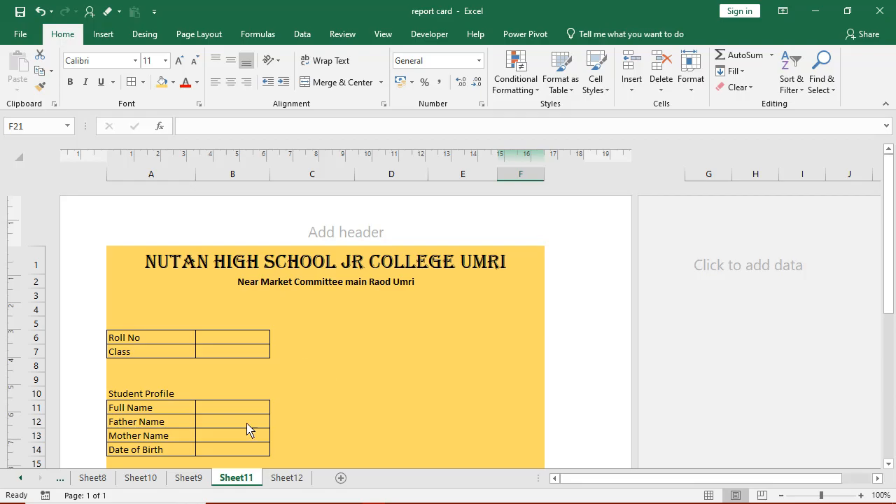
- Minimize the report card workbook and the blank Book1 workbook
{"action": "left_click", "coordinate": [814, 12]}
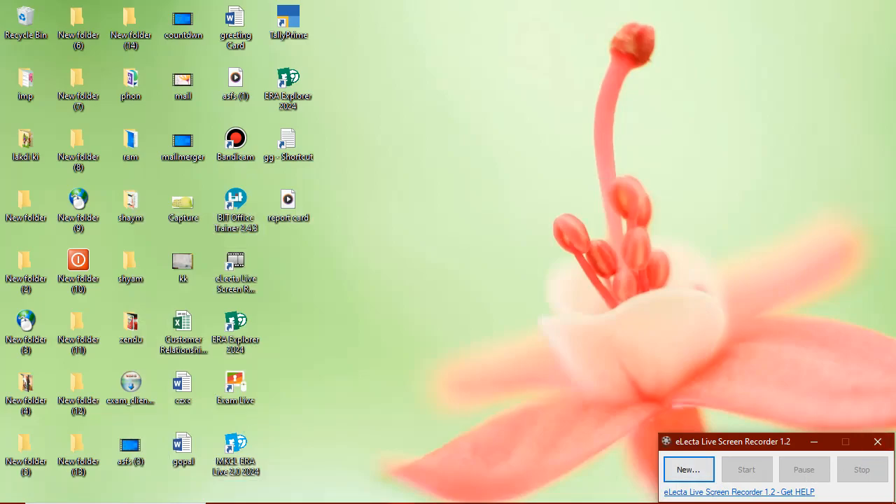
{"action": "key", "text": "alt+Tab"}
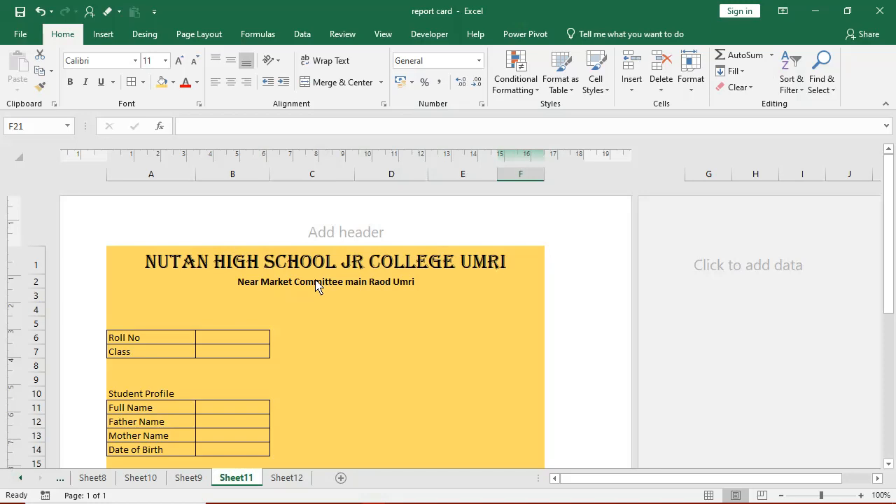
{"action": "key", "text": "alt+Tab"}
{"action": "key", "text": "alt+Tab"}
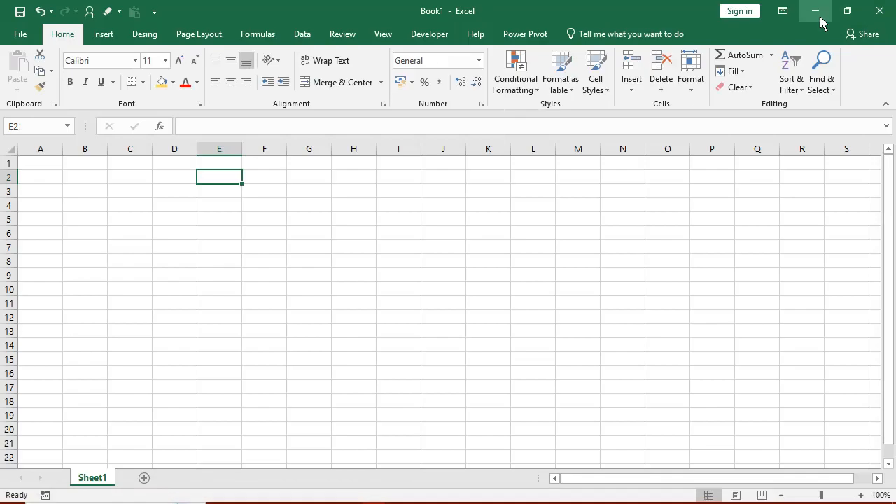
{"action": "left_click", "coordinate": [816, 11]}
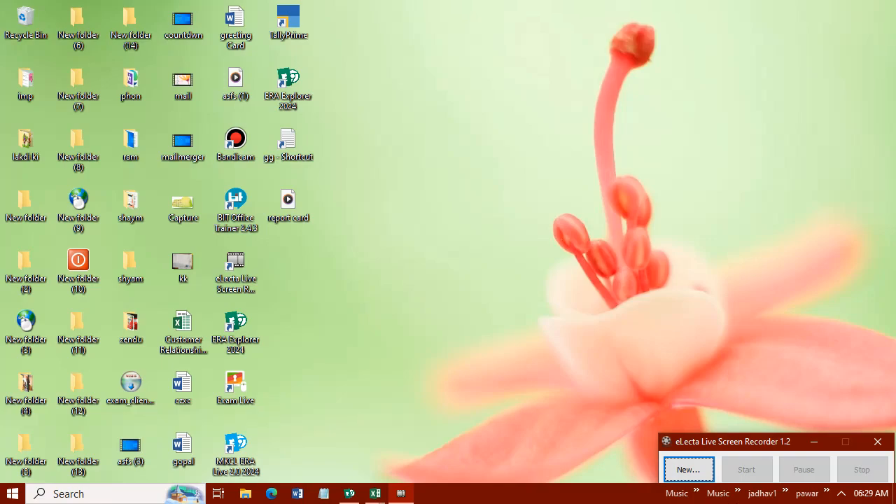
- Show the hidden notification-area icons and work with an item in the tray overflow
{"action": "left_click", "coordinate": [841, 494]}
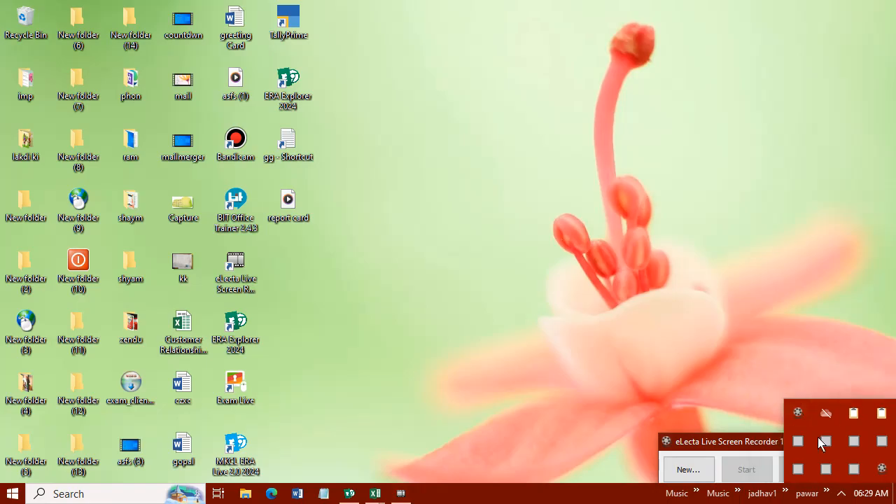
{"action": "left_click", "coordinate": [799, 414]}
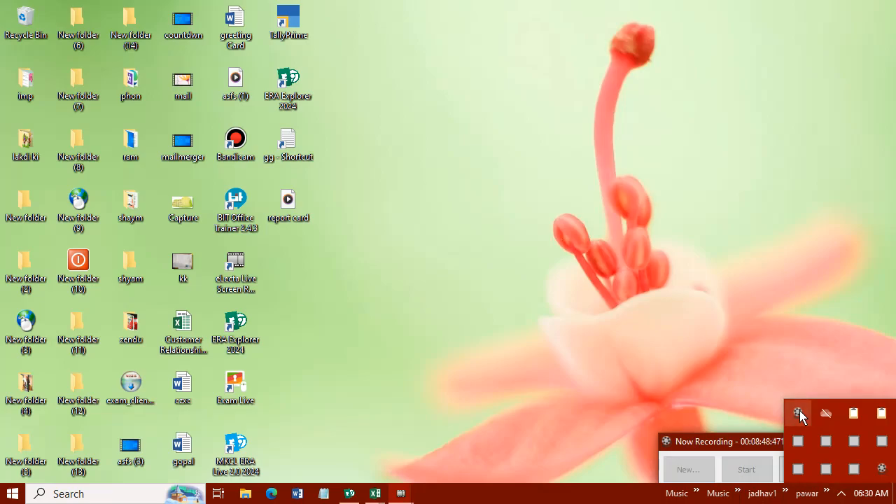
{"action": "left_click_drag", "start_coordinate": [744, 442], "coordinate": [578, 266]}
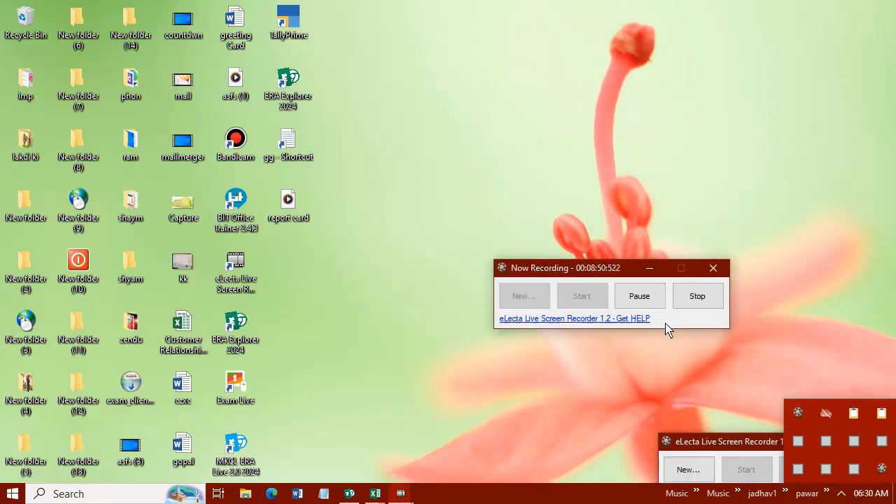